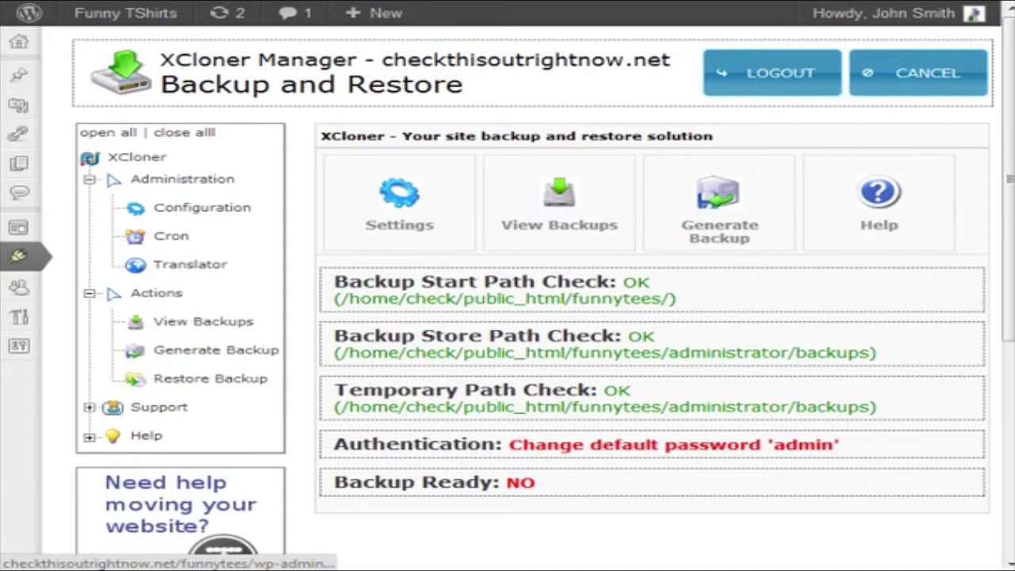
Open the list of saved backups from XCloner's Backup and Restore screen.
{"action": "left_click", "coordinate": [635, 198]}
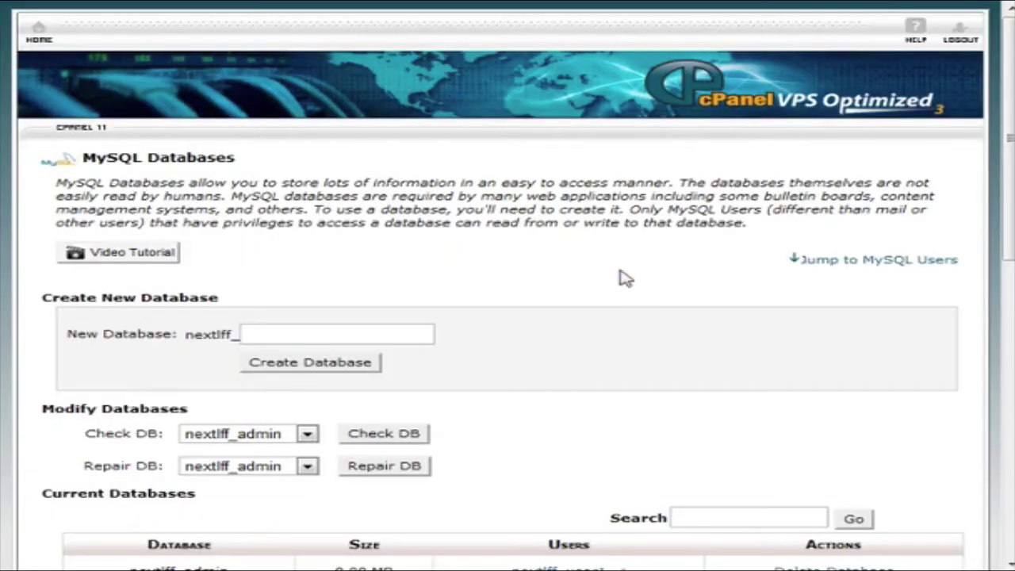
Leave MySQL Databases for the cPanel home page, then return to XCloner.
{"action": "left_click", "coordinate": [35, 32]}
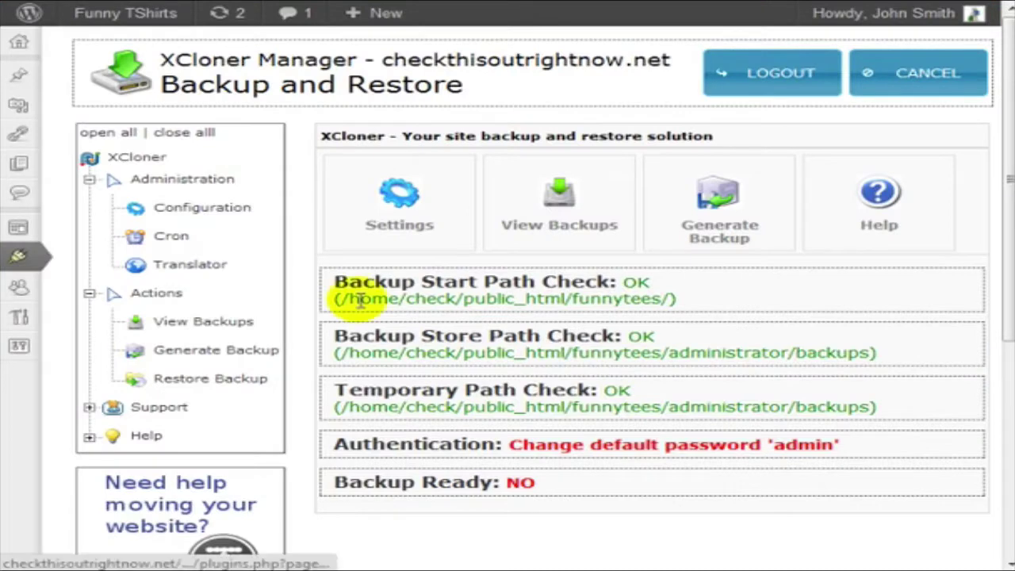
In View Backups, select the 2012-07-10 backup set and start cloning it.
{"action": "left_click", "coordinate": [238, 328]}
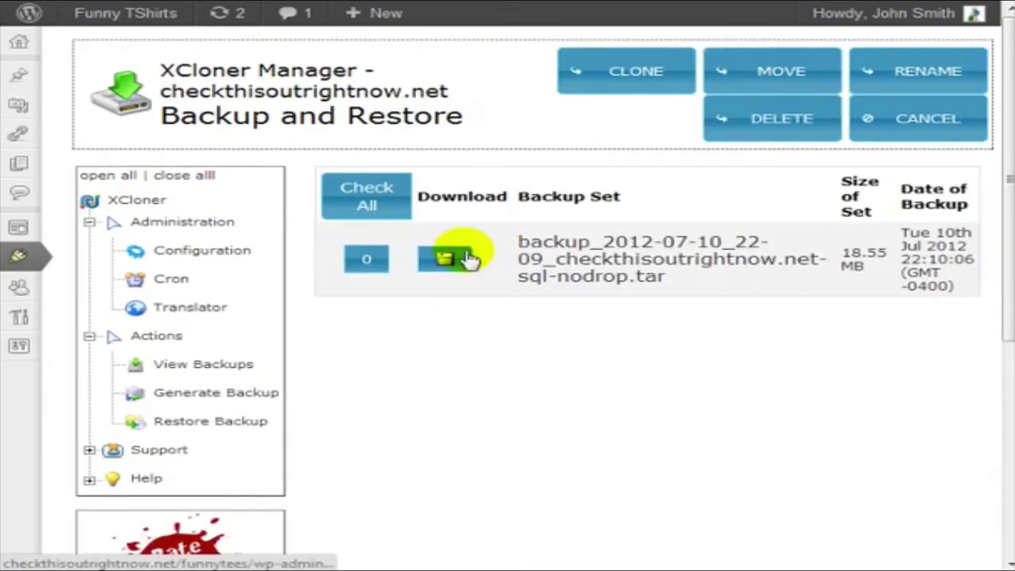
{"action": "left_click", "coordinate": [365, 257]}
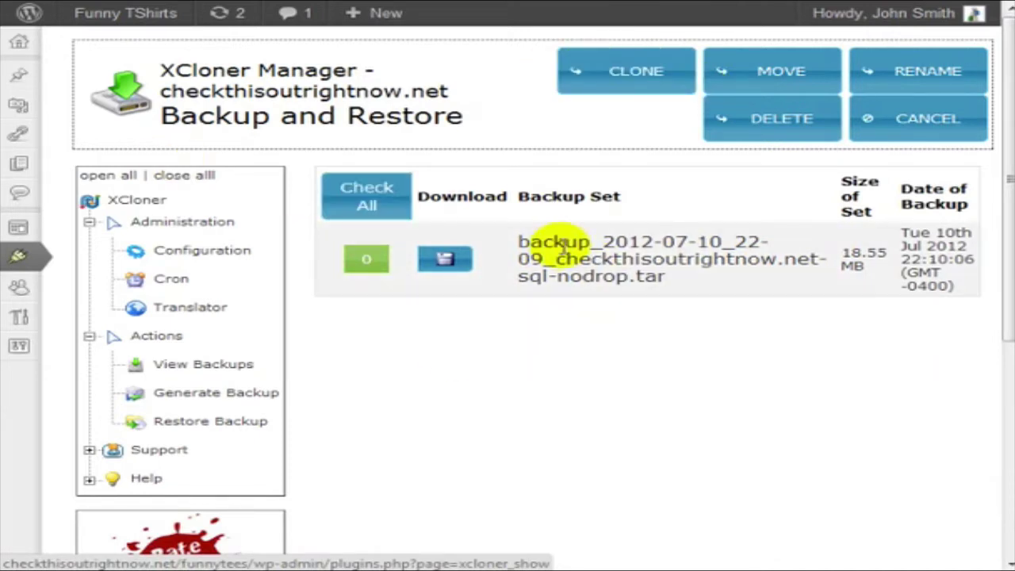
{"action": "left_click", "coordinate": [616, 69]}
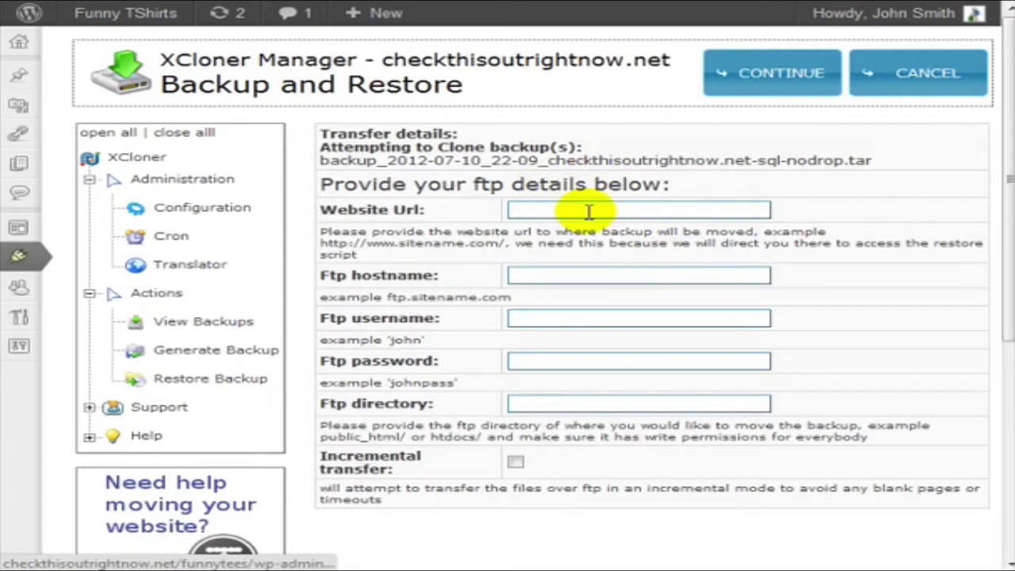
Leave the Website Url field empty and bring FileZilla to the front.
{"action": "left_click", "coordinate": [589, 211]}
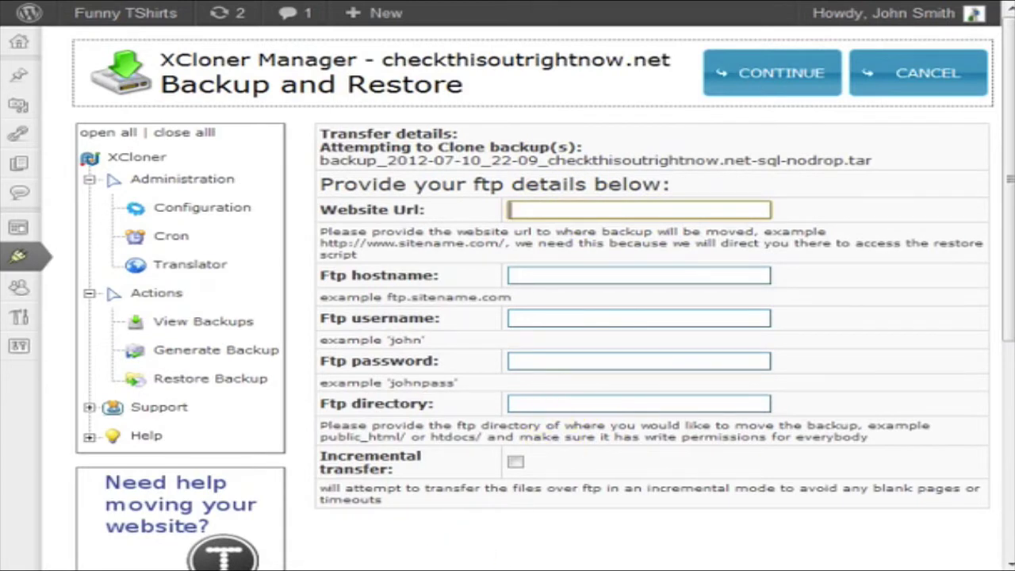
{"action": "mouse_move", "coordinate": [500, 570]}
{"action": "mouse_move", "coordinate": [532, 570]}
{"action": "left_click", "coordinate": [532, 531]}
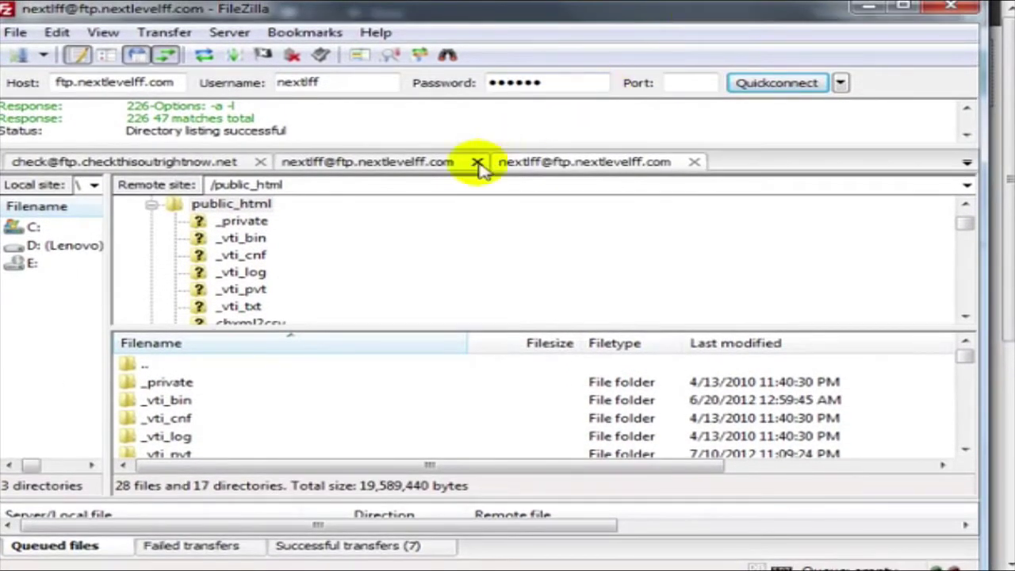
{"action": "left_click", "coordinate": [478, 163]}
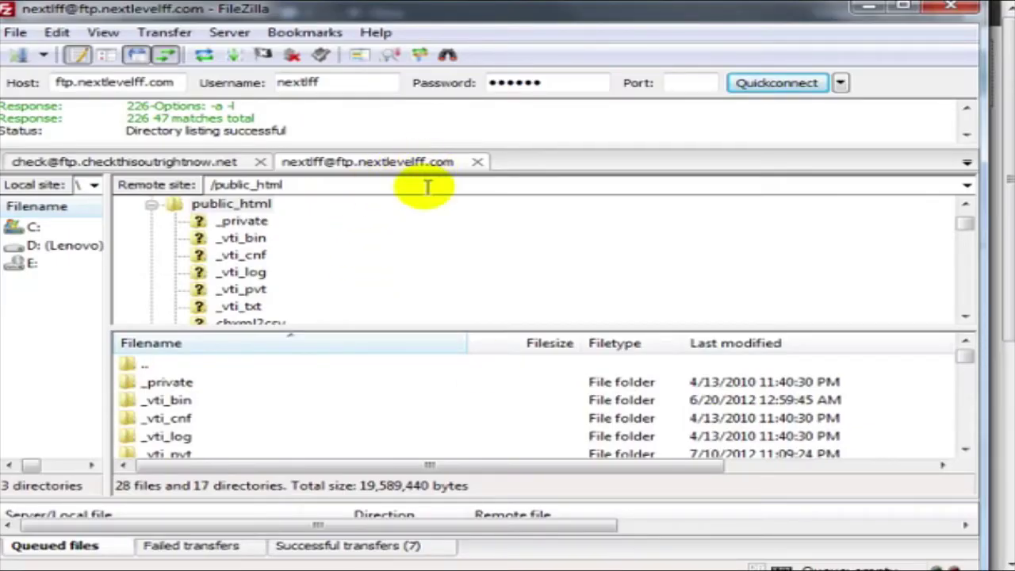
{"action": "right_click", "coordinate": [211, 419]}
Create a folder named funnytees inside /public_html.
{"action": "left_click", "coordinate": [341, 313]}
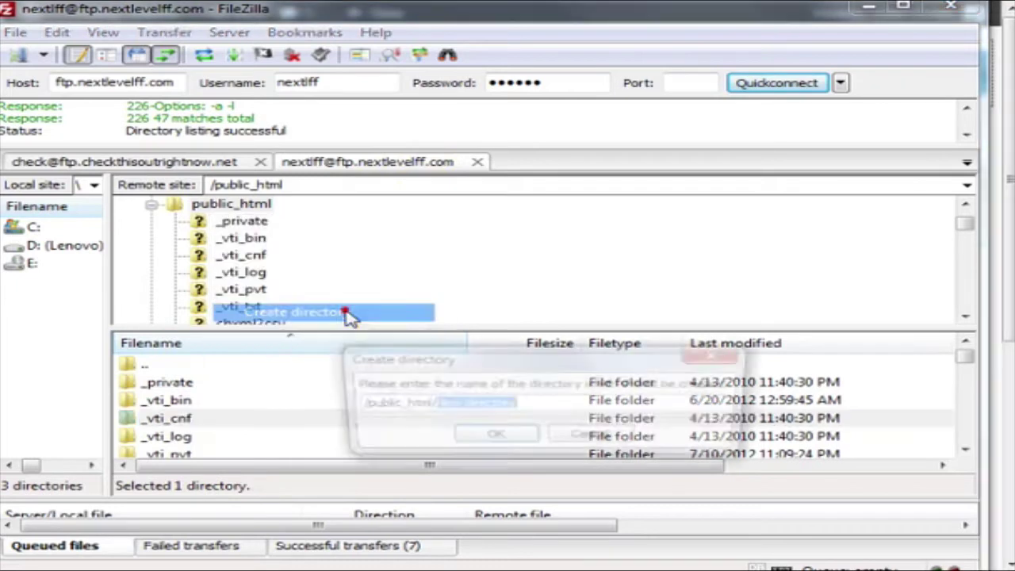
{"action": "type", "text": "fu"}
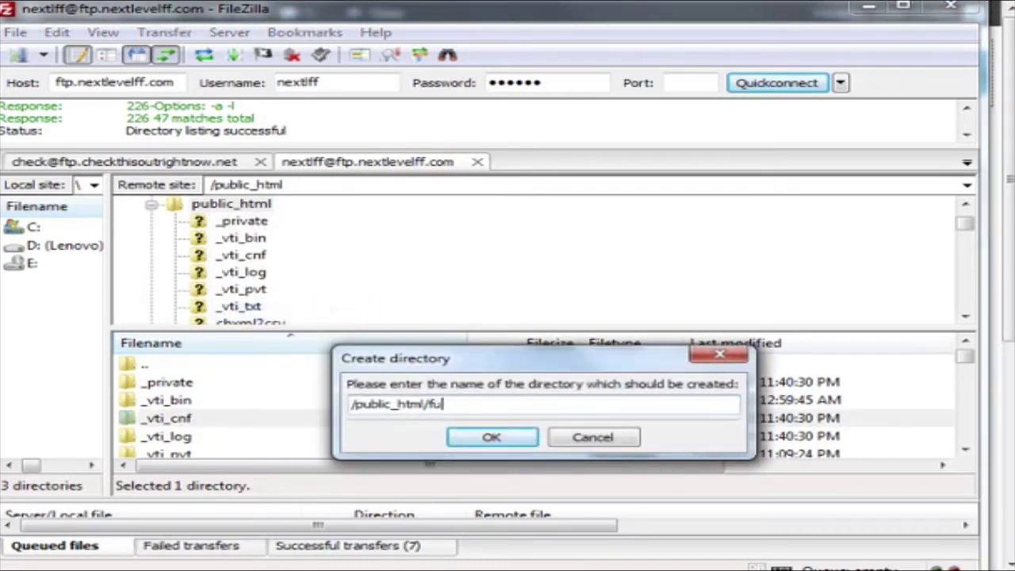
{"action": "type", "text": "nnytees"}
{"action": "left_click", "coordinate": [490, 438]}
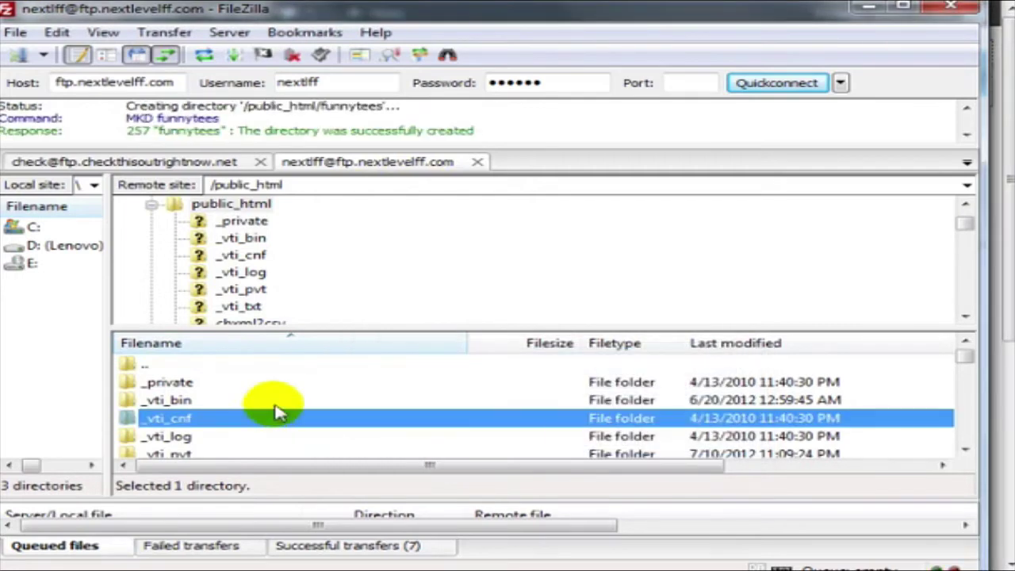
Set the funnytees folder's file permissions to 777.
{"action": "scroll", "coordinate": [242, 409], "scroll_direction": "down", "scroll_amount": 2}
{"action": "right_click", "coordinate": [242, 413]}
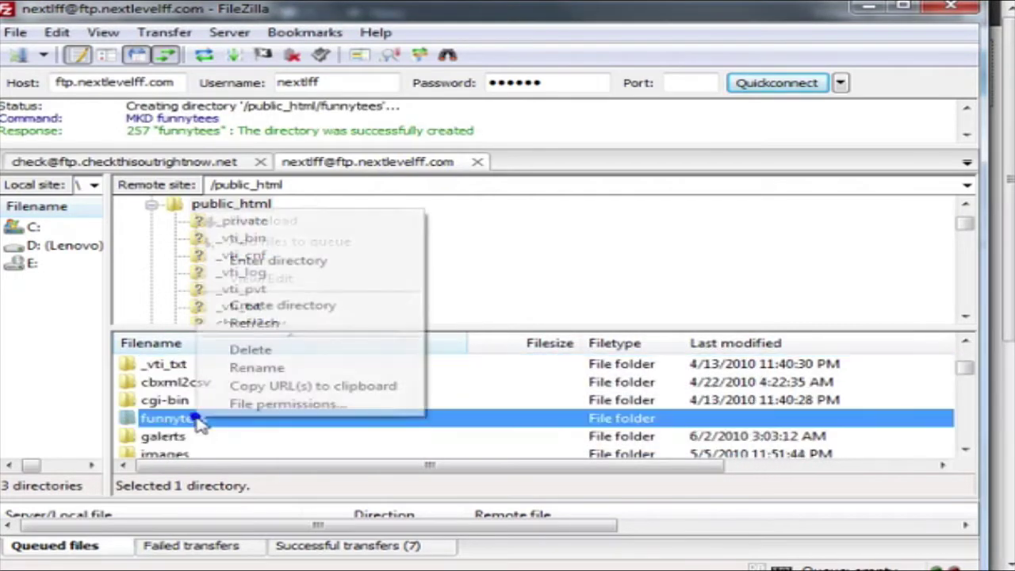
{"action": "left_click", "coordinate": [268, 404]}
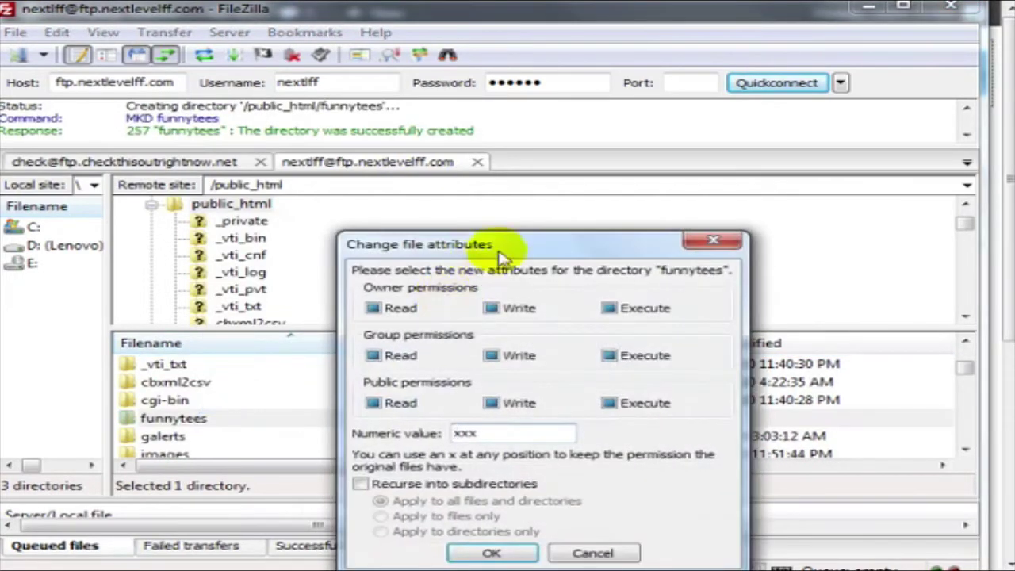
{"action": "left_click_drag", "start_coordinate": [496, 246], "coordinate": [258, 222]}
{"action": "double_click", "coordinate": [255, 409]}
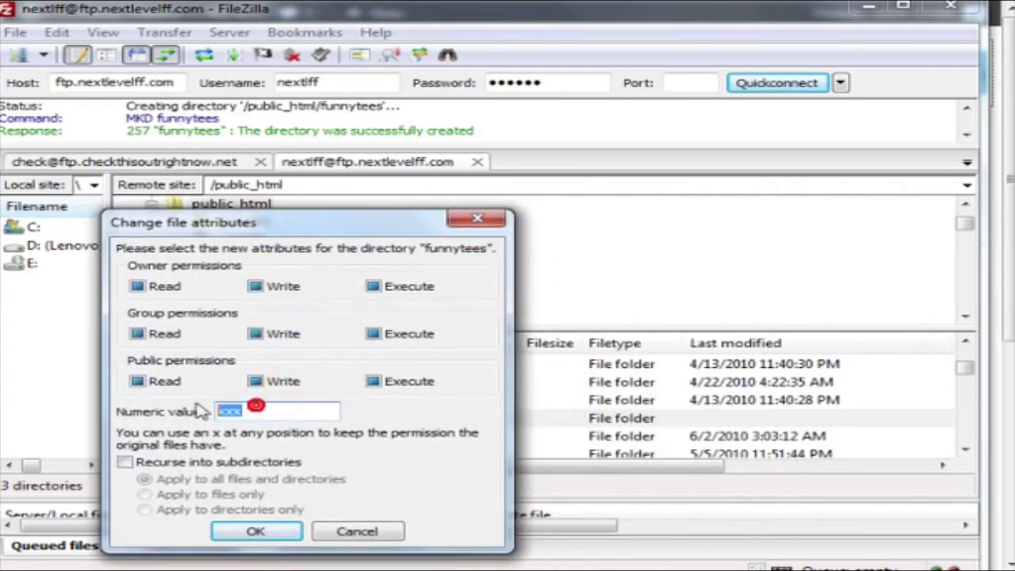
{"action": "type", "text": "777"}
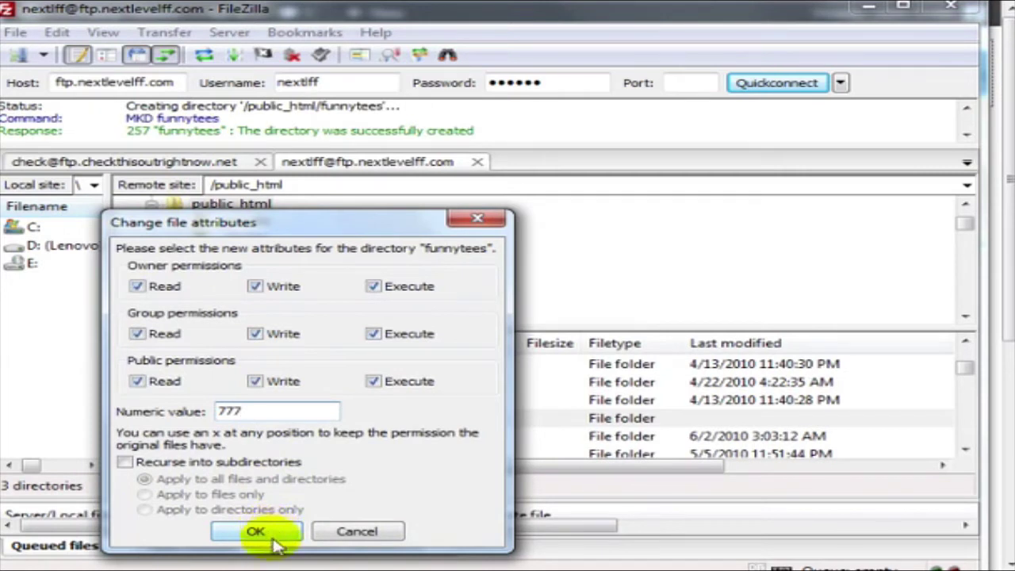
{"action": "left_click", "coordinate": [256, 531]}
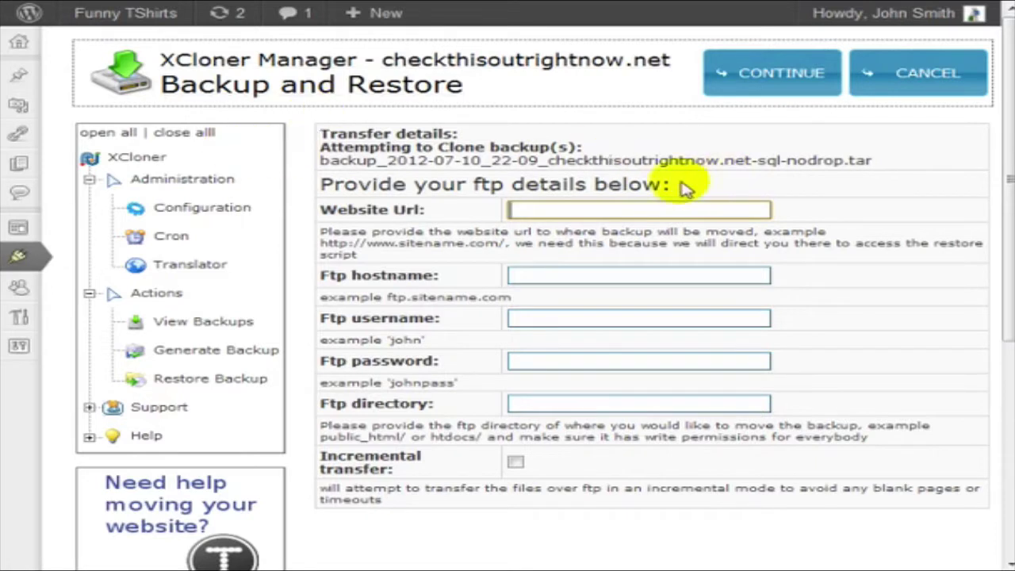
{"action": "left_click", "coordinate": [641, 204]}
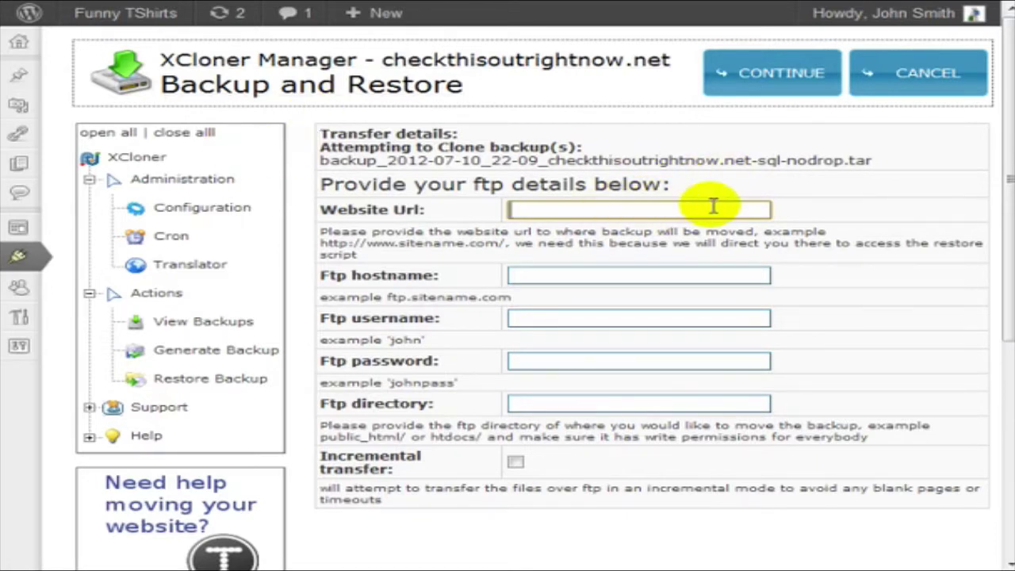
{"action": "type", "text": "ht"}
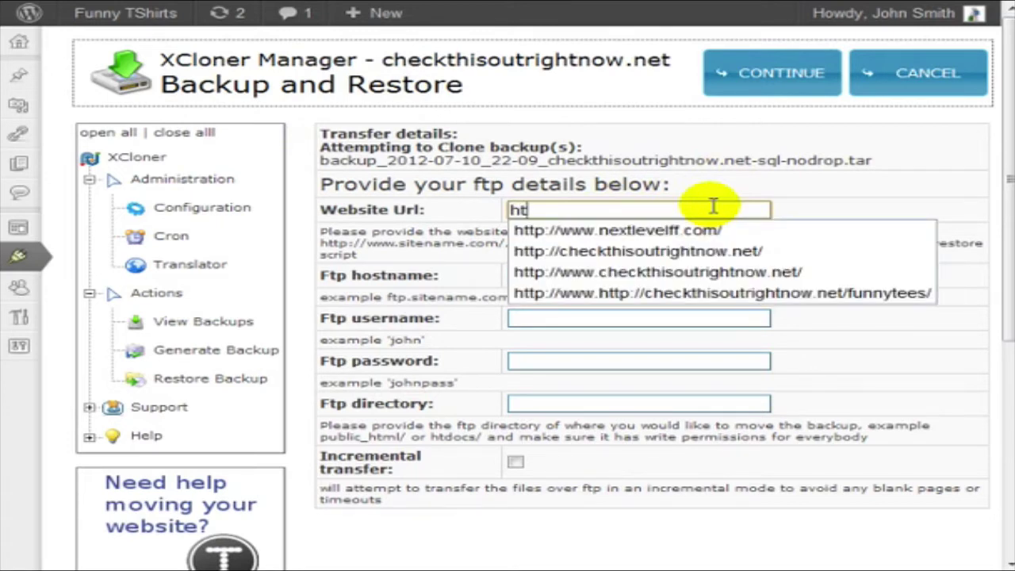
{"action": "key", "text": "Down"}
{"action": "key", "text": "Tab"}
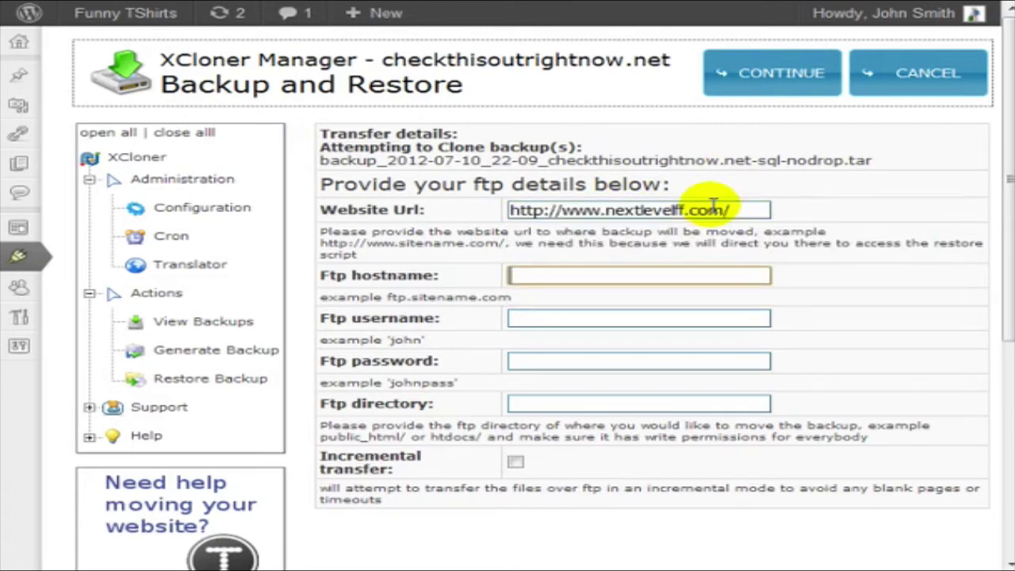
{"action": "type", "text": "ft"}
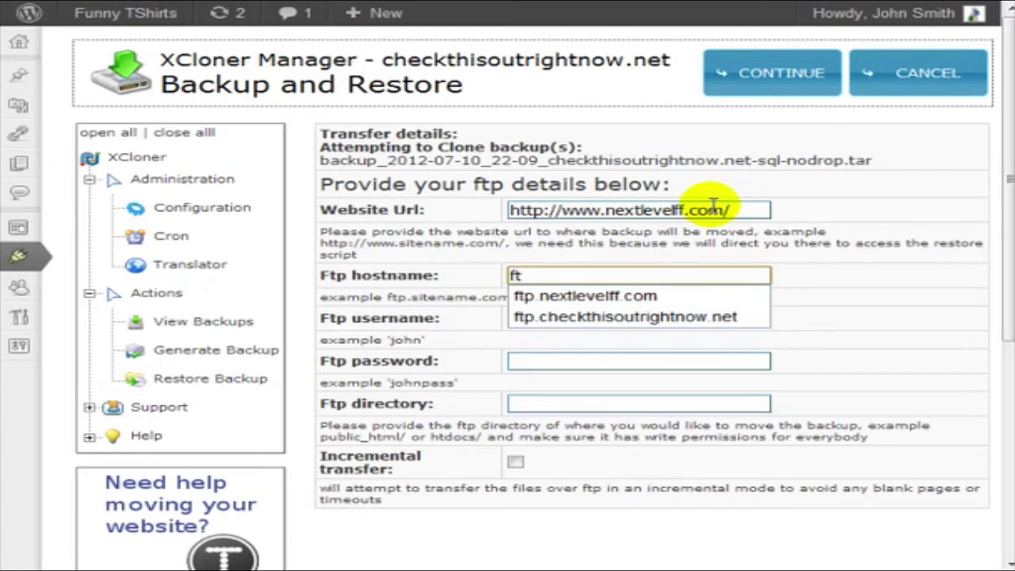
{"action": "key", "text": "Down"}
{"action": "key", "text": "Tab"}
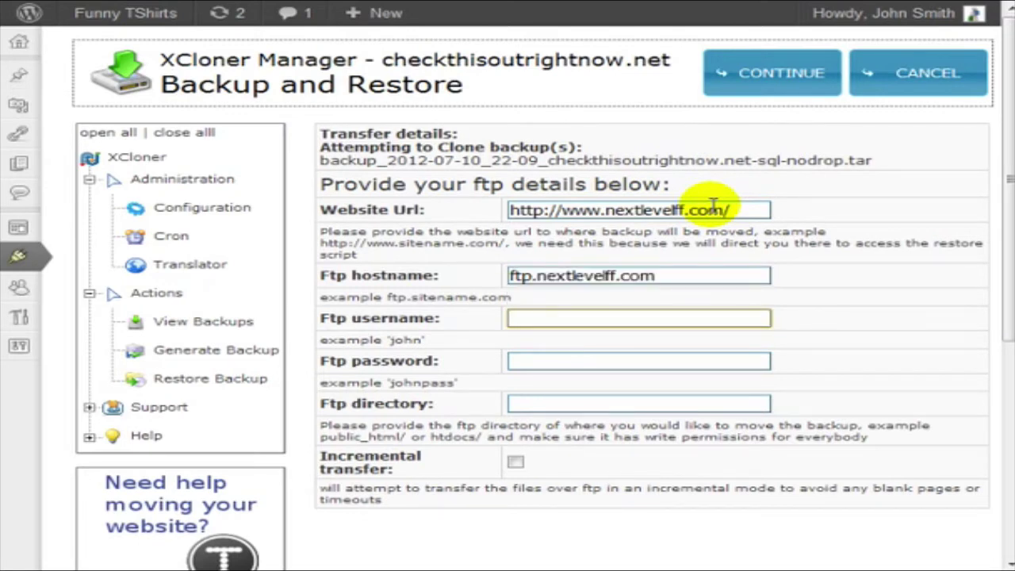
Fill in the FTP username from the suggested autocomplete entry.
{"action": "type", "text": "n"}
{"action": "key", "text": "Down"}
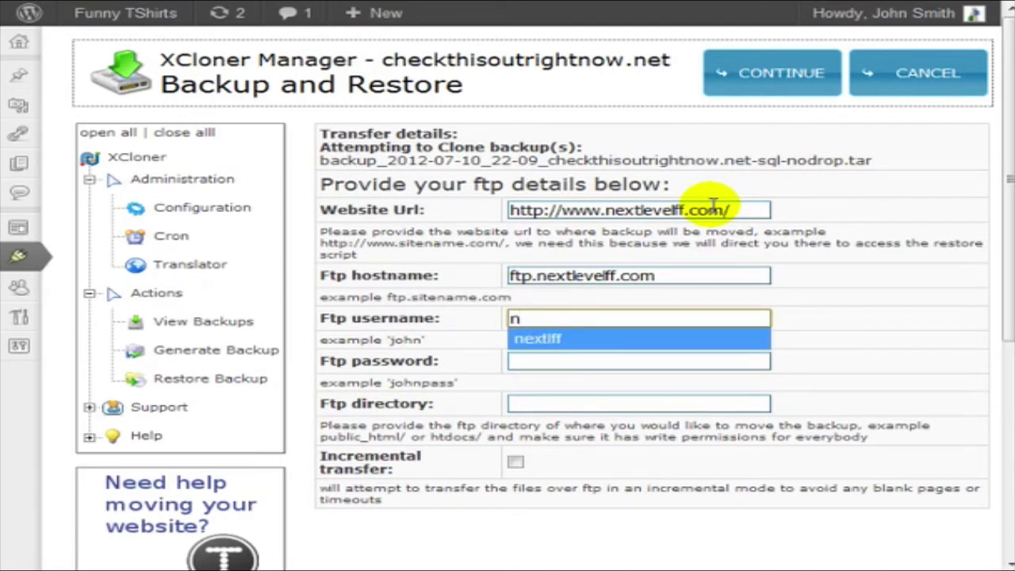
{"action": "key", "text": "Down"}
{"action": "left_click", "coordinate": [873, 317]}
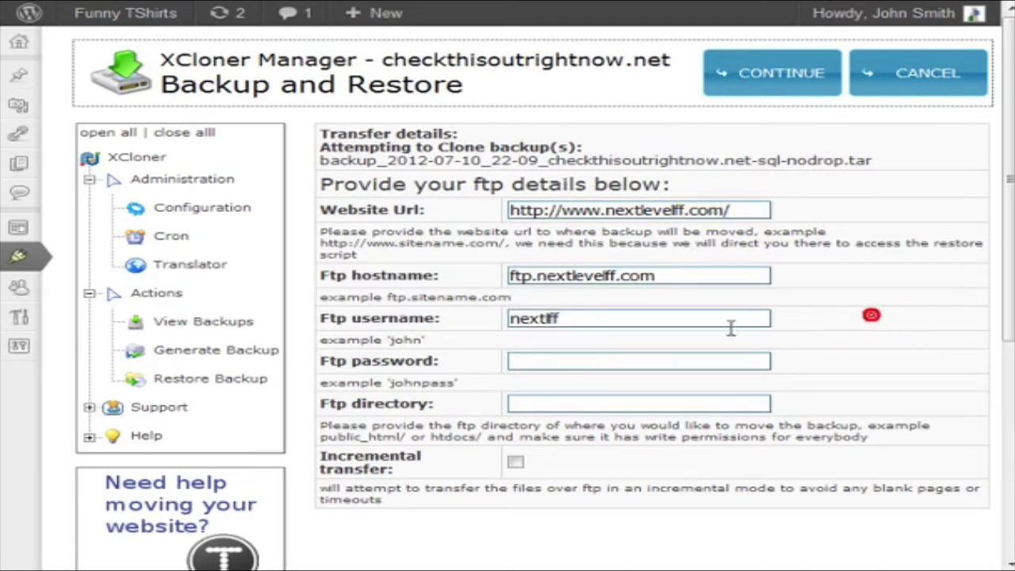
{"action": "left_click", "coordinate": [576, 402]}
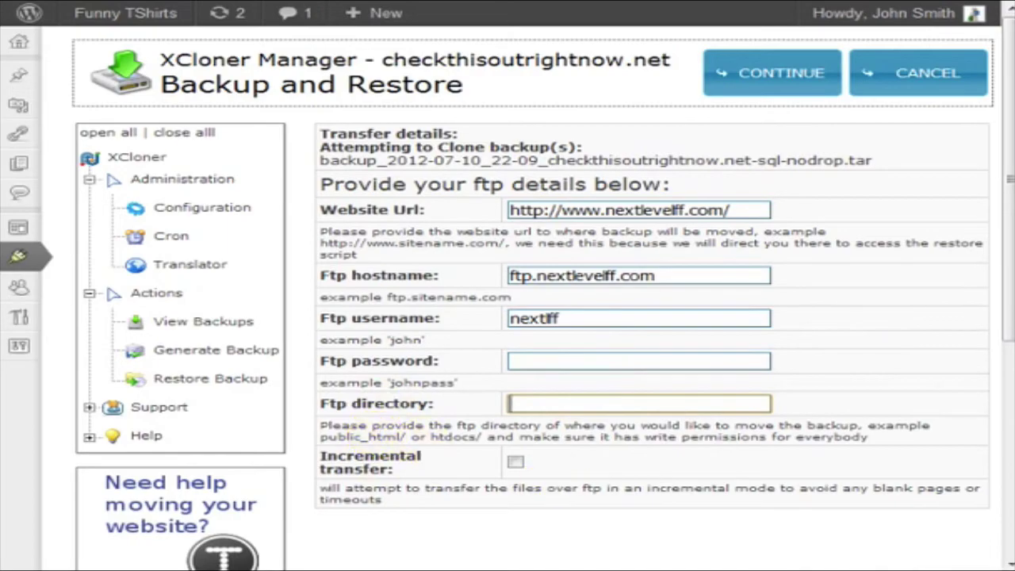
{"action": "left_click", "coordinate": [500, 565]}
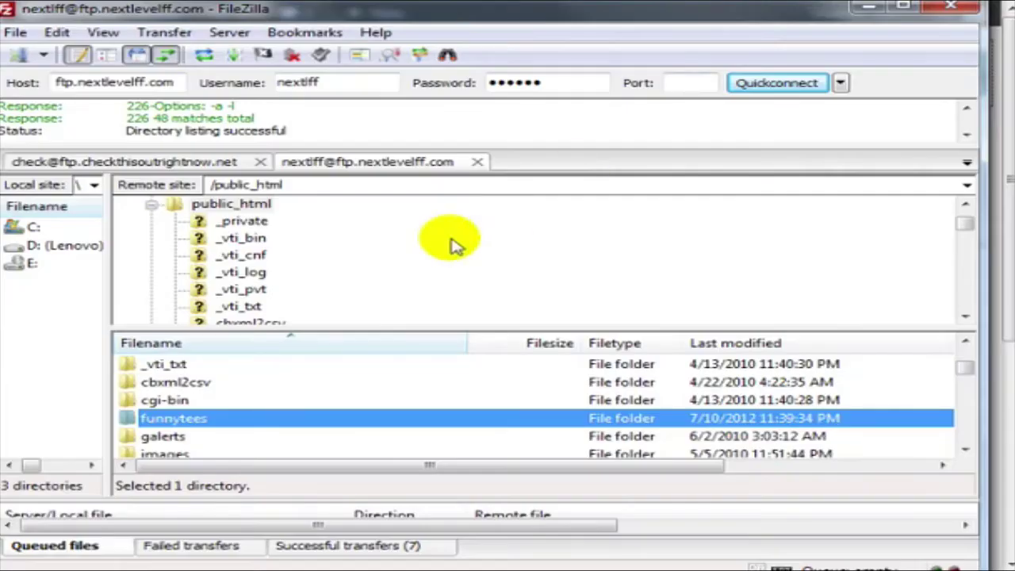
{"action": "triple_click", "coordinate": [248, 184]}
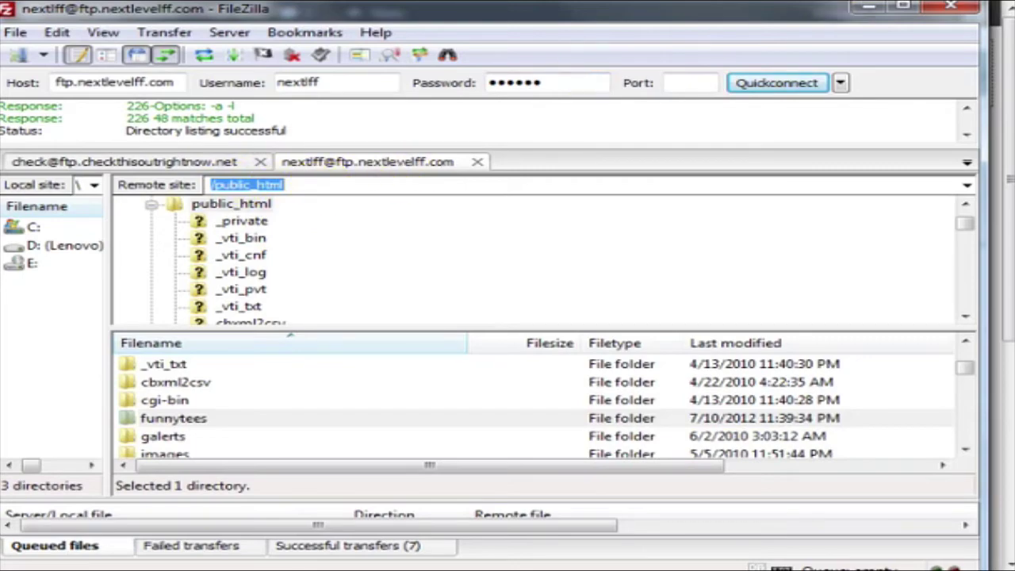
{"action": "key", "text": "alt+Tab"}
{"action": "left_click", "coordinate": [601, 279]}
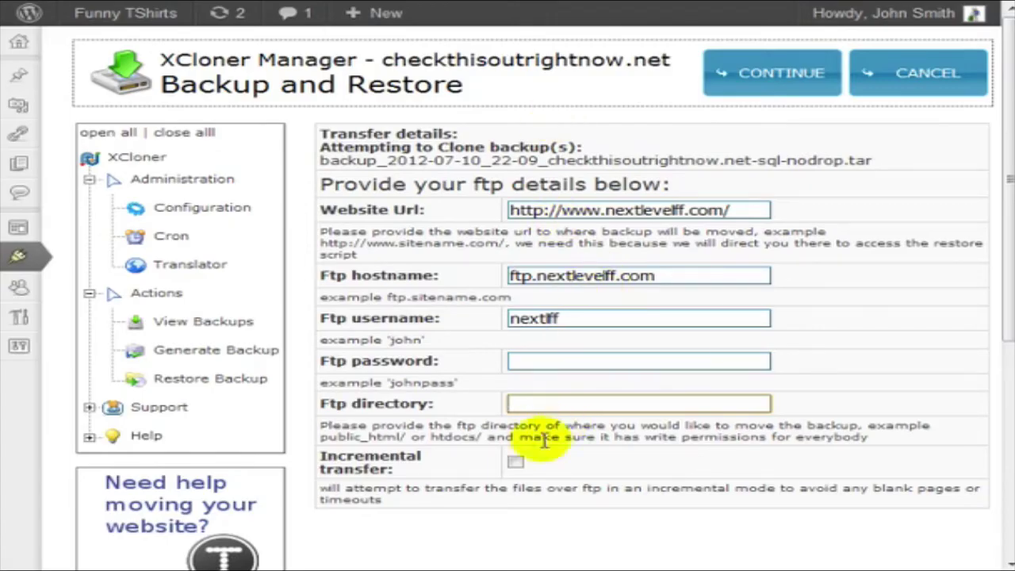
Set FTP directory public_html/, leave the password blank, and upload the backup files.
{"action": "type", "text": "p"}
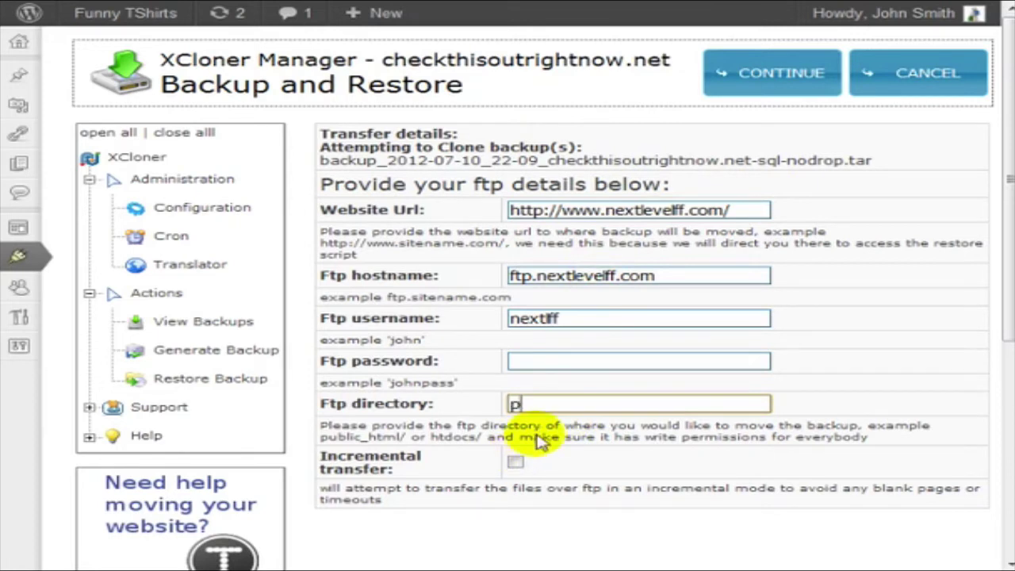
{"action": "type", "text": "ublic_html/"}
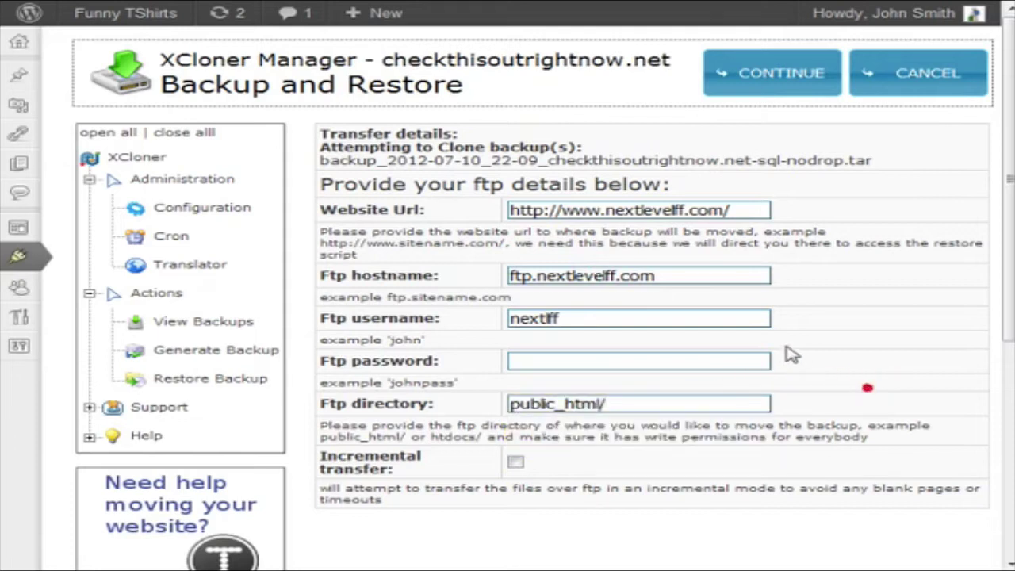
{"action": "left_click", "coordinate": [718, 357]}
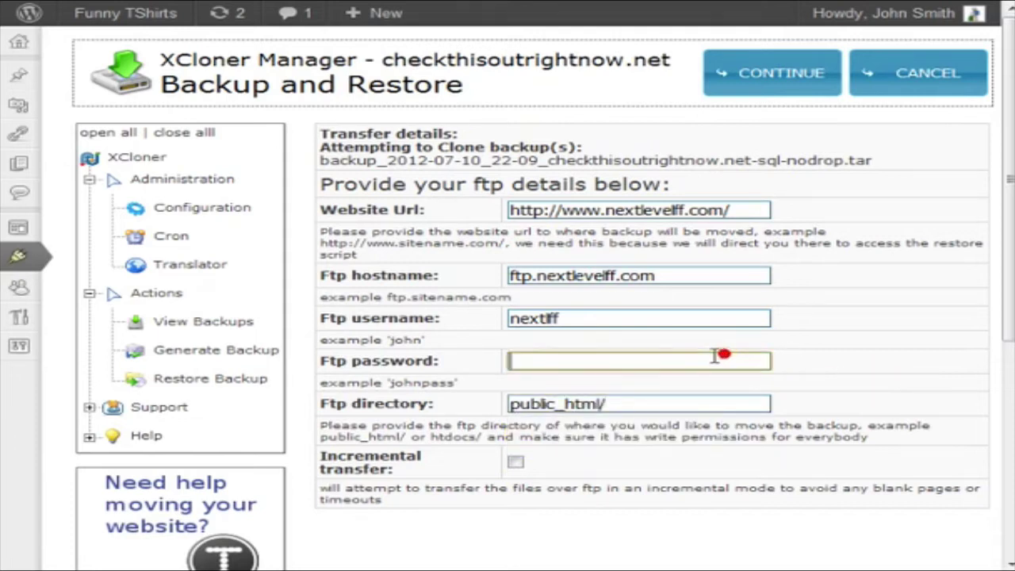
{"action": "left_click", "coordinate": [774, 73]}
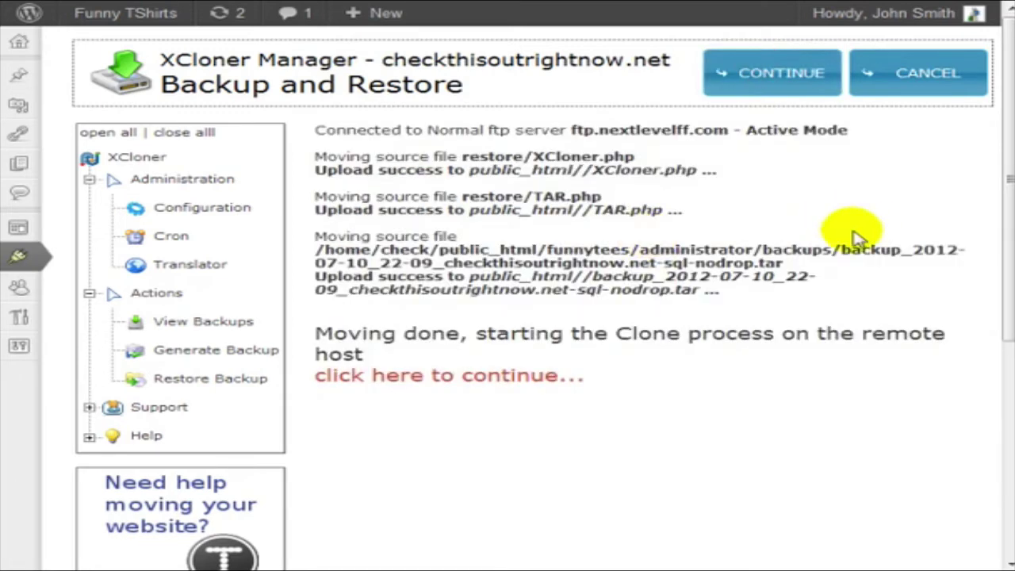
Open the restore page and set install directory /home/nextlff/public_html/funnytees/.
{"action": "left_click", "coordinate": [485, 387]}
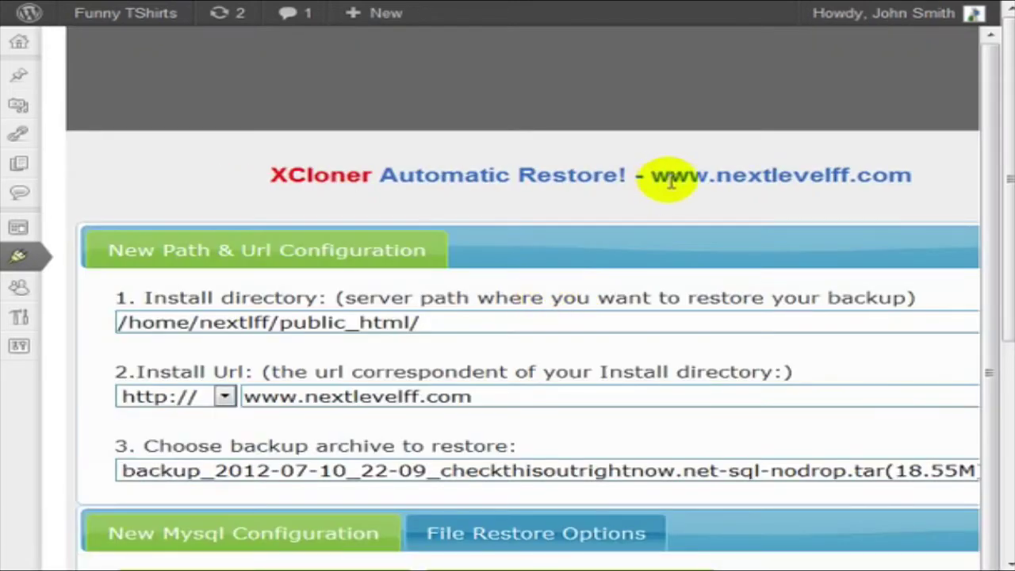
{"action": "scroll", "coordinate": [677, 181], "scroll_direction": "down", "scroll_amount": 2}
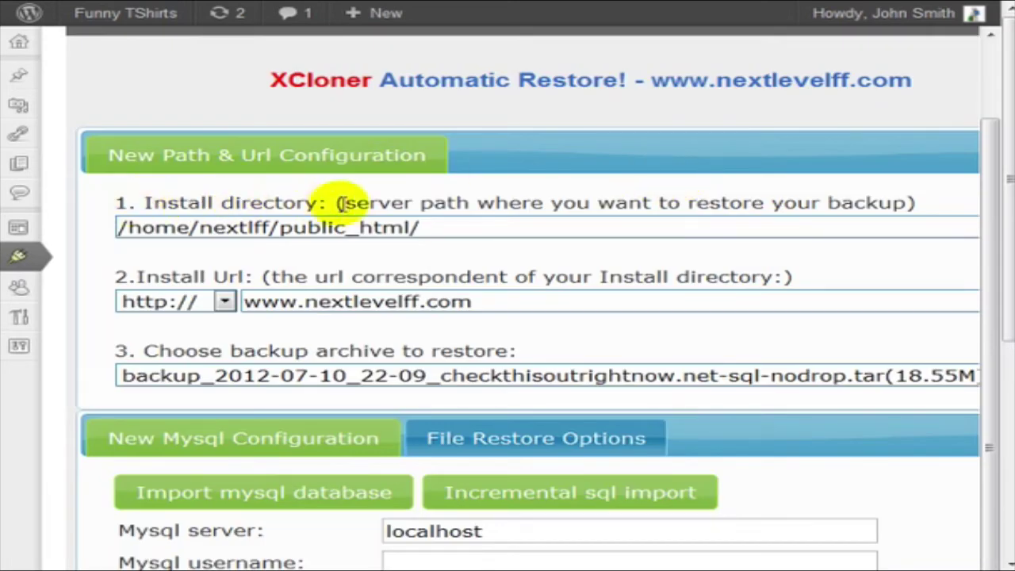
{"action": "left_click", "coordinate": [556, 228]}
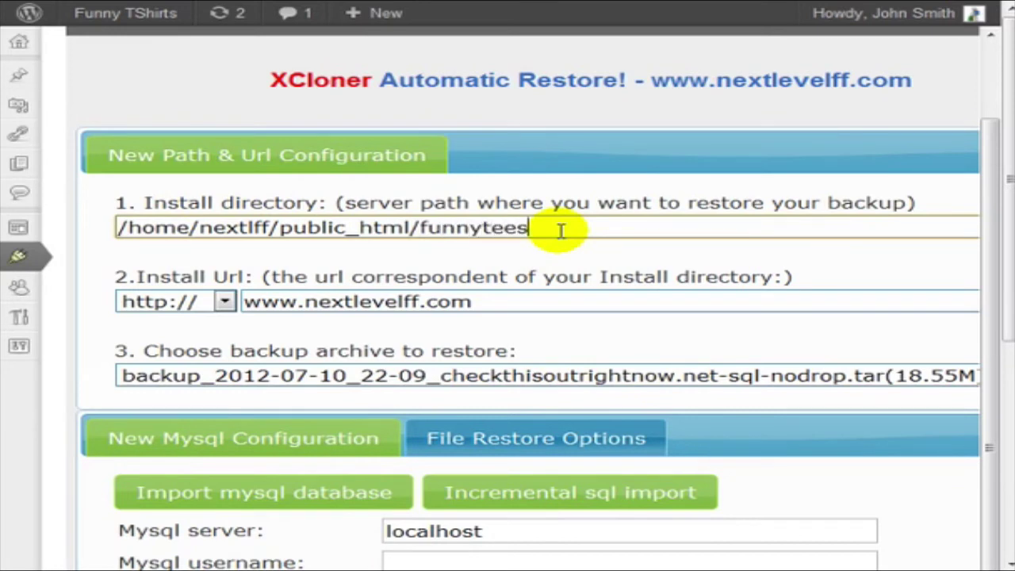
{"action": "type", "text": "/"}
{"action": "left_click_drag", "start_coordinate": [419, 228], "coordinate": [567, 219]}
{"action": "key", "text": "ctrl+c"}
{"action": "left_click", "coordinate": [511, 300]}
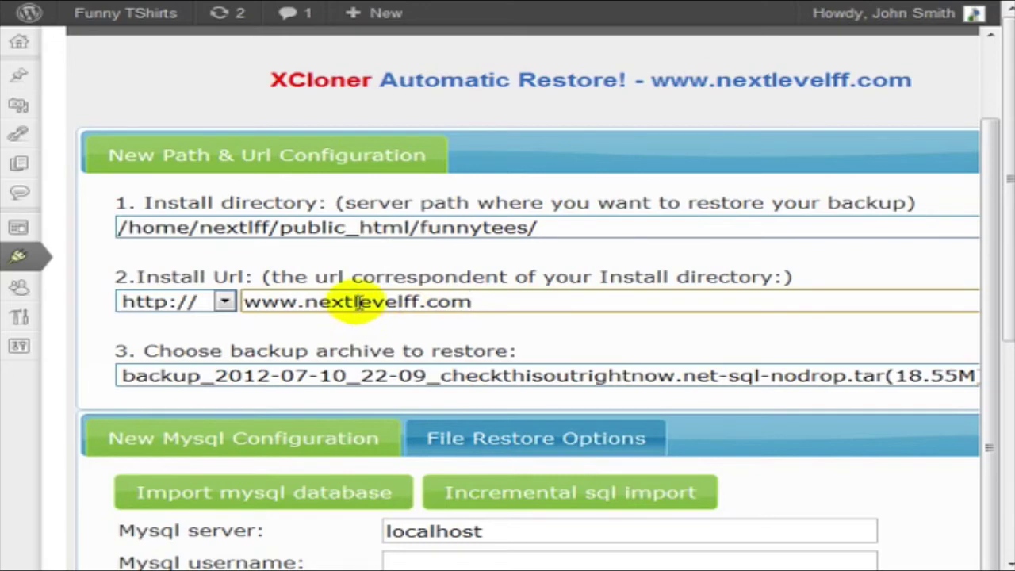
{"action": "key", "text": "ctrl+v"}
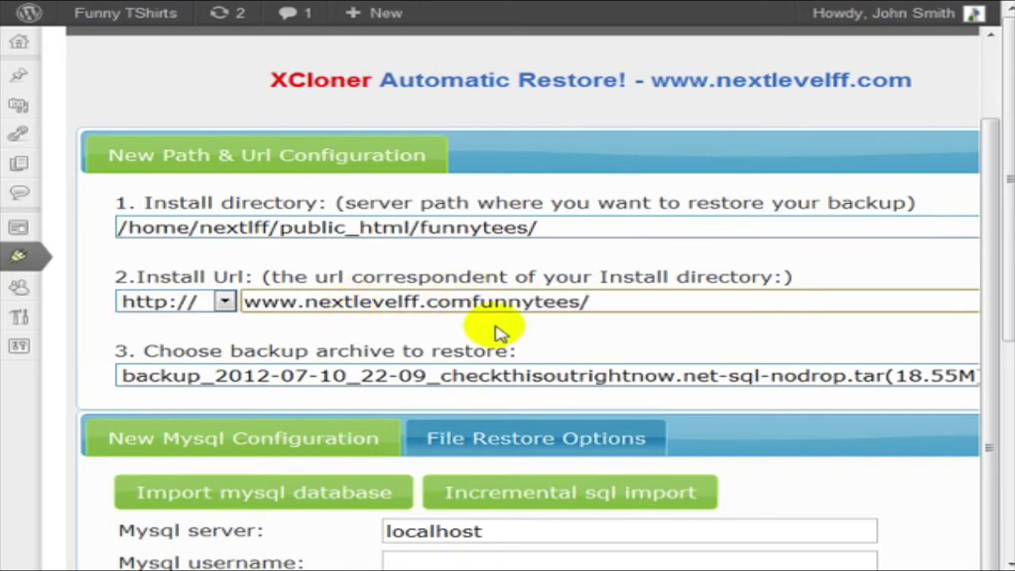
{"action": "type", "text": "/"}
{"action": "scroll", "coordinate": [340, 279], "scroll_direction": "down", "scroll_amount": 1}
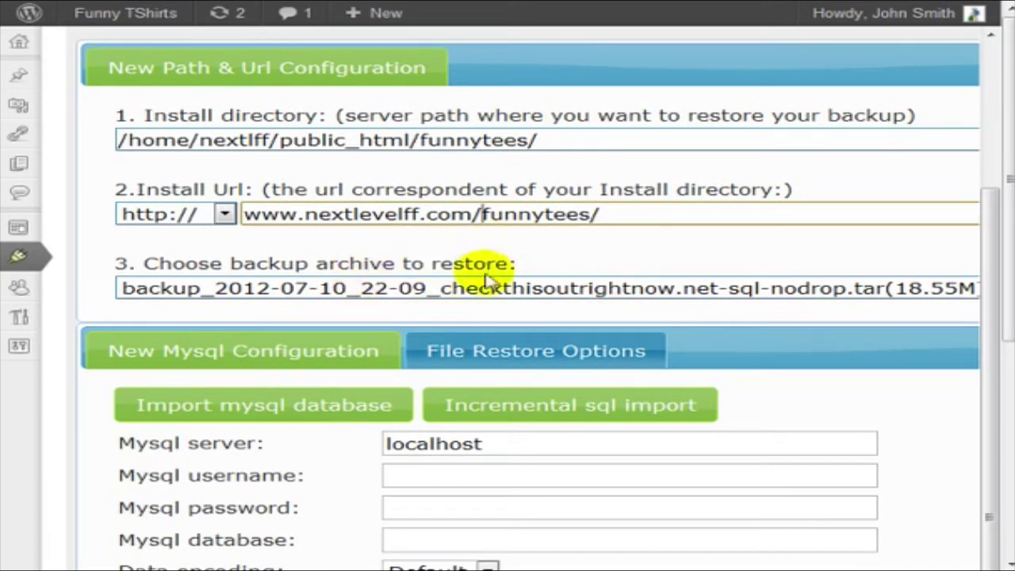
{"action": "left_click", "coordinate": [512, 290]}
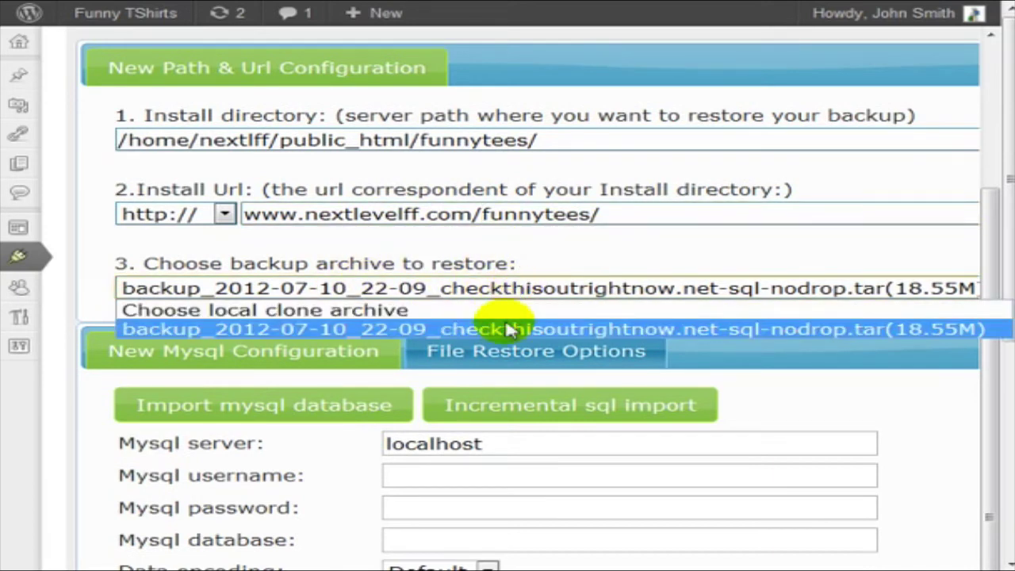
{"action": "left_click", "coordinate": [508, 329]}
{"action": "scroll", "coordinate": [563, 256], "scroll_direction": "down", "scroll_amount": 3}
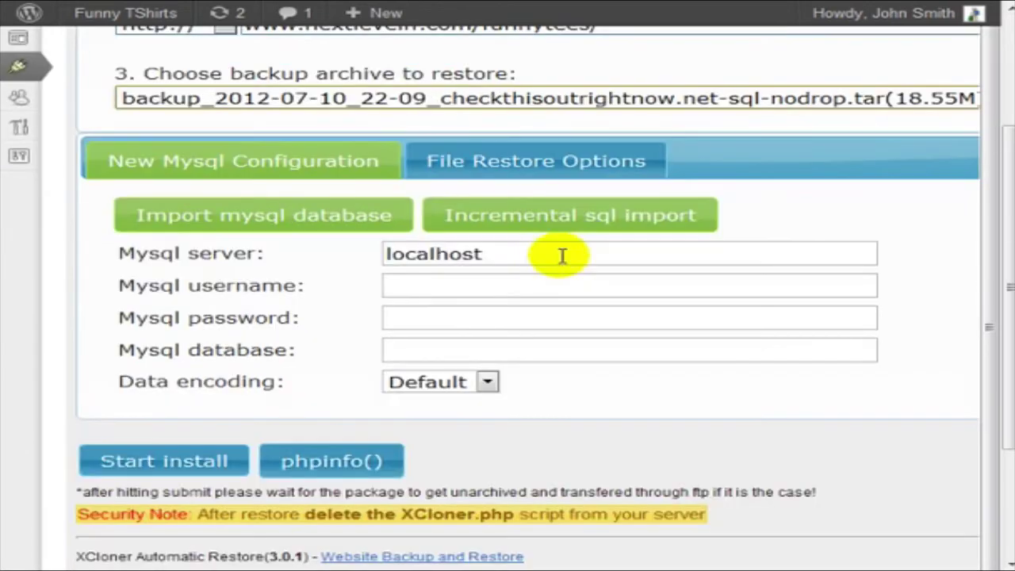
Leave the MySQL username field blank and go to cPanel to create the database.
{"action": "left_click", "coordinate": [517, 286]}
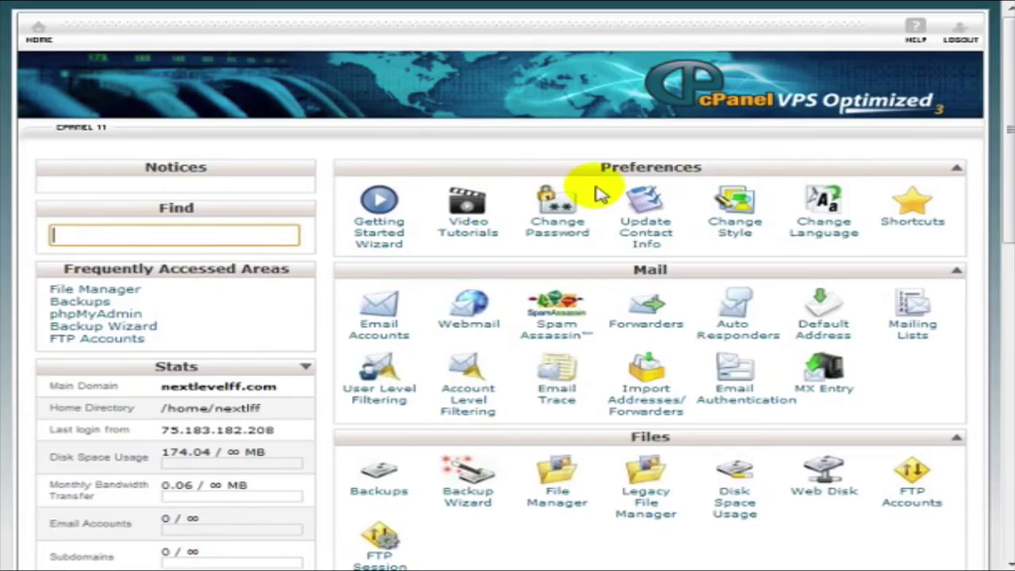
{"action": "scroll", "coordinate": [599, 194], "scroll_direction": "down", "scroll_amount": 5}
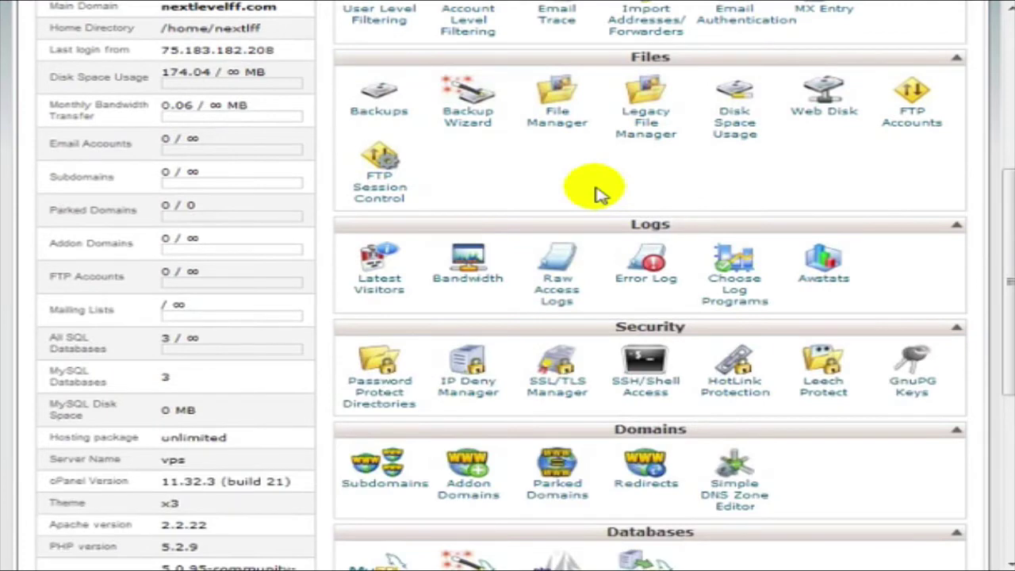
Scroll the cPanel home page down to the Databases section.
{"action": "scroll", "coordinate": [599, 194], "scroll_direction": "down", "scroll_amount": 5}
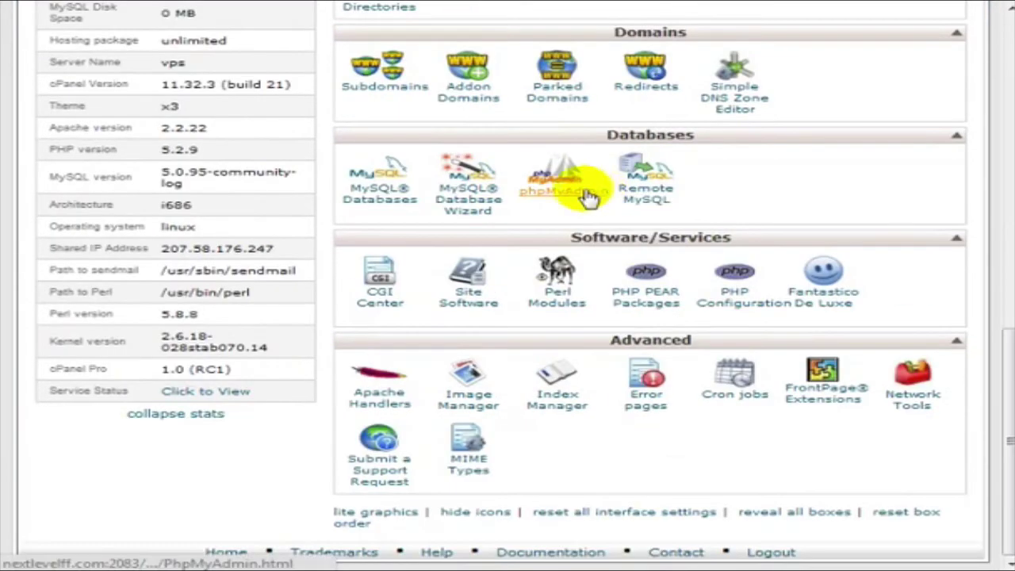
Create the funnytees database (nextlff_funnytees) in the MySQL Database Wizard.
{"action": "left_click", "coordinate": [474, 211]}
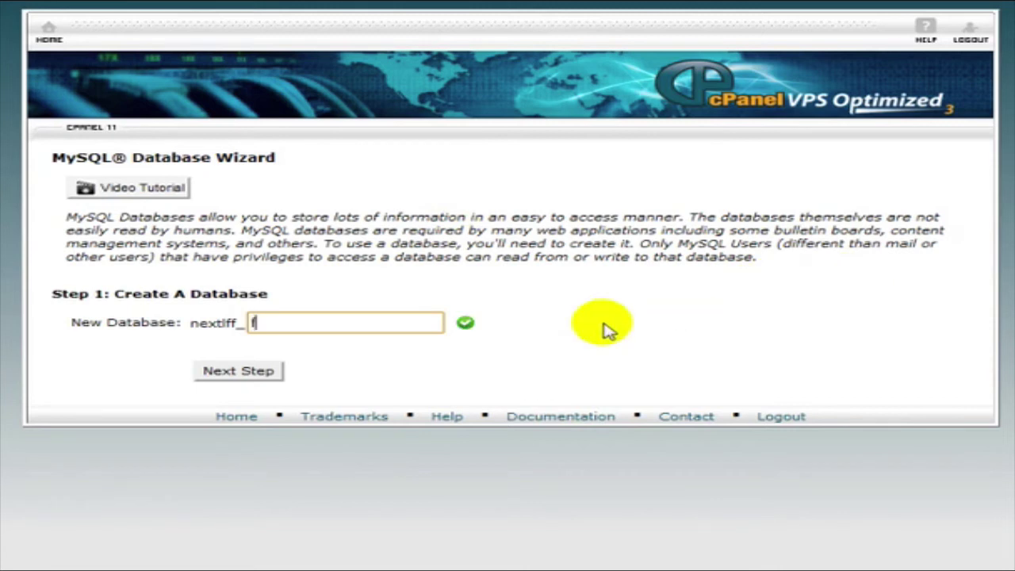
{"action": "key", "text": "Down"}
{"action": "left_click", "coordinate": [277, 373]}
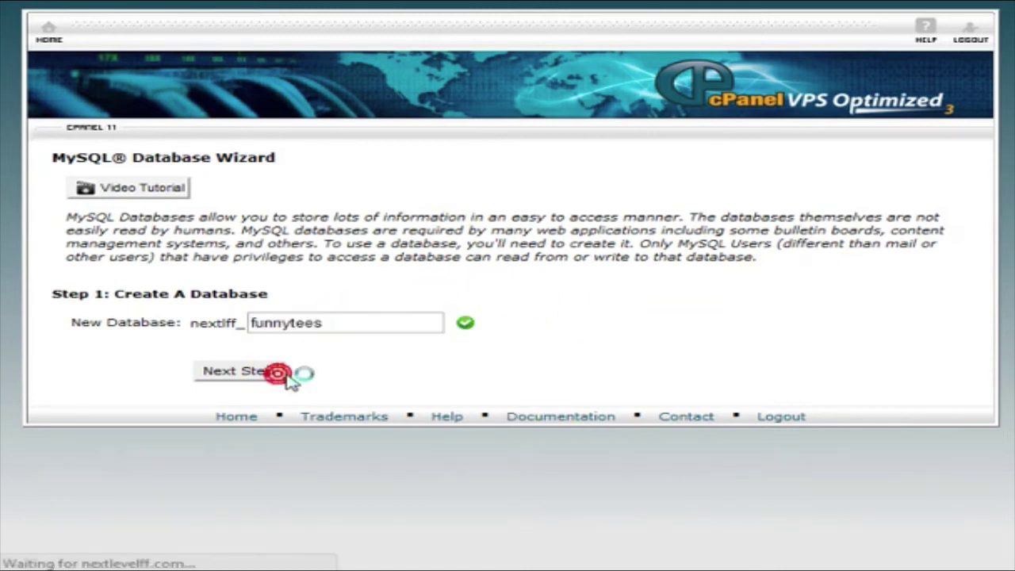
Create the database user funny, entering its password twice.
{"action": "type", "text": "funnytee"}
{"action": "key", "text": "BackSpace"}
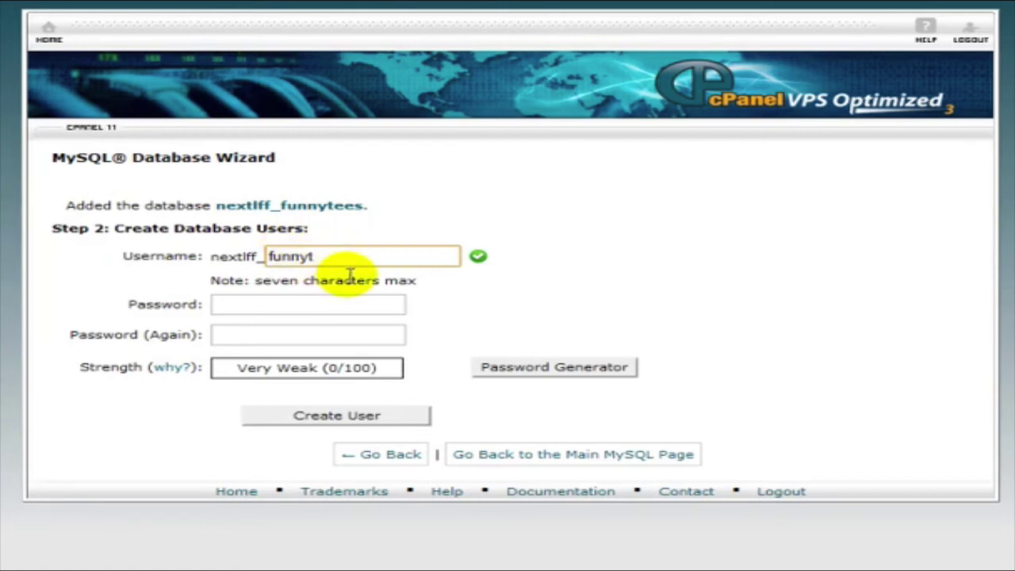
{"action": "key", "text": "BackSpace"}
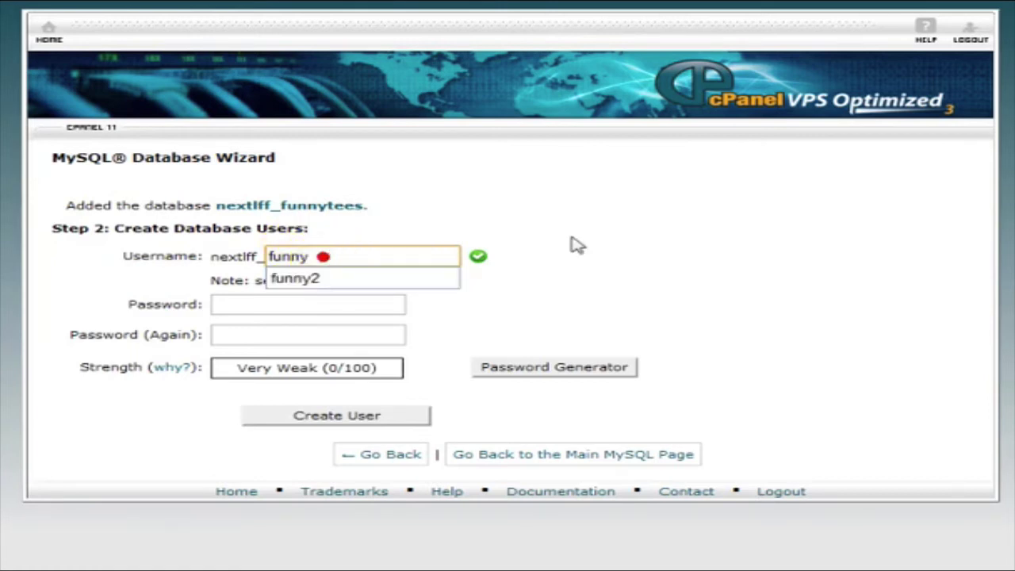
{"action": "left_click", "coordinate": [617, 232]}
{"action": "left_click", "coordinate": [349, 303]}
{"action": "type", "text": "•"}
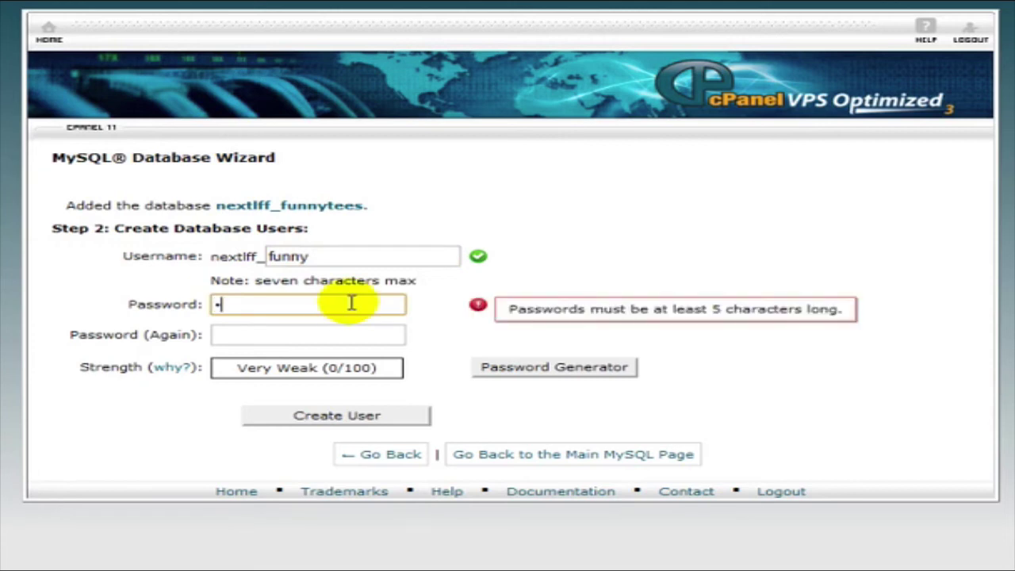
{"action": "type", "text": "••••••"}
{"action": "left_click", "coordinate": [337, 336]}
{"action": "type", "text": "••••"}
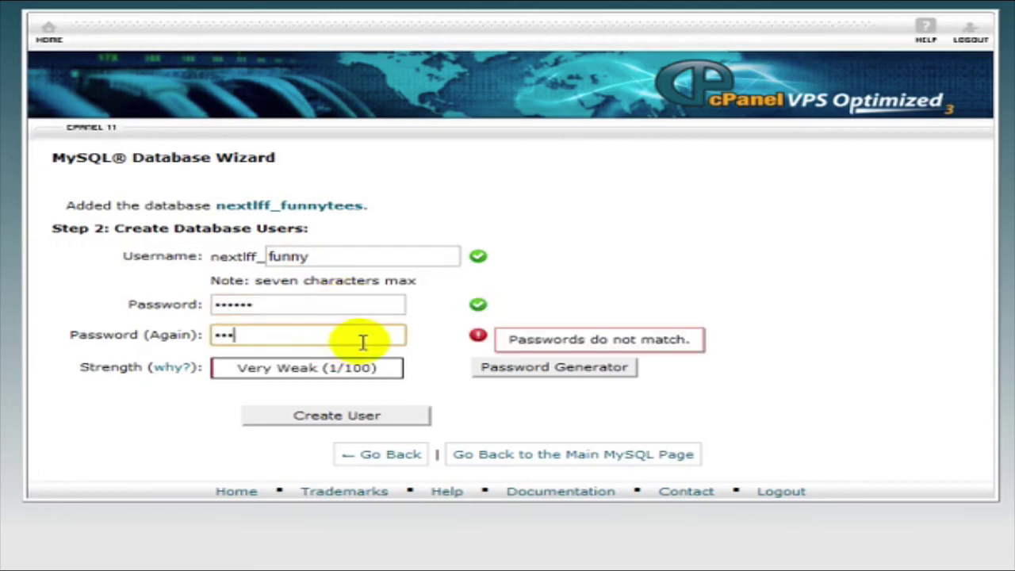
{"action": "type", "text": "•••"}
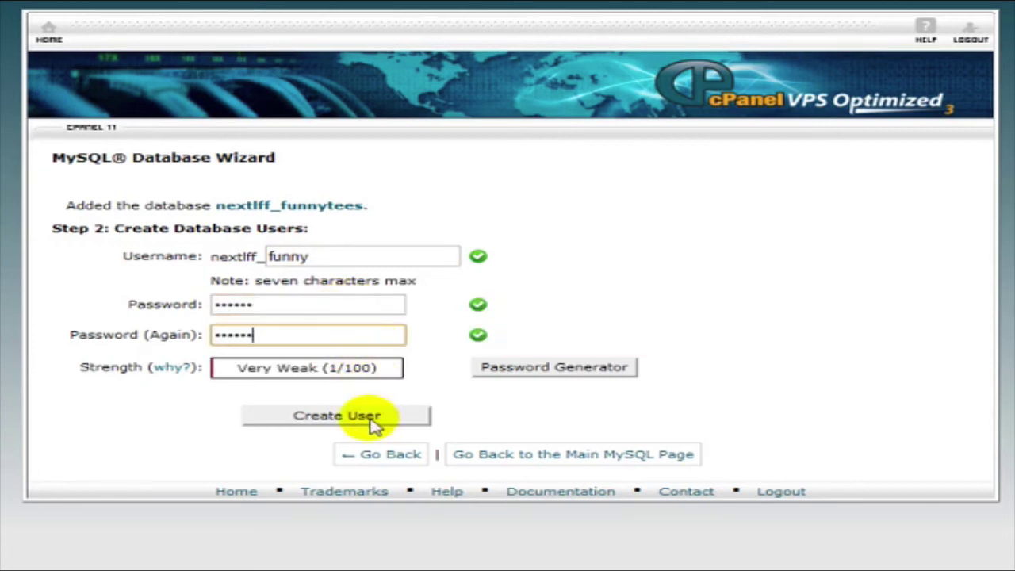
{"action": "left_click", "coordinate": [373, 422]}
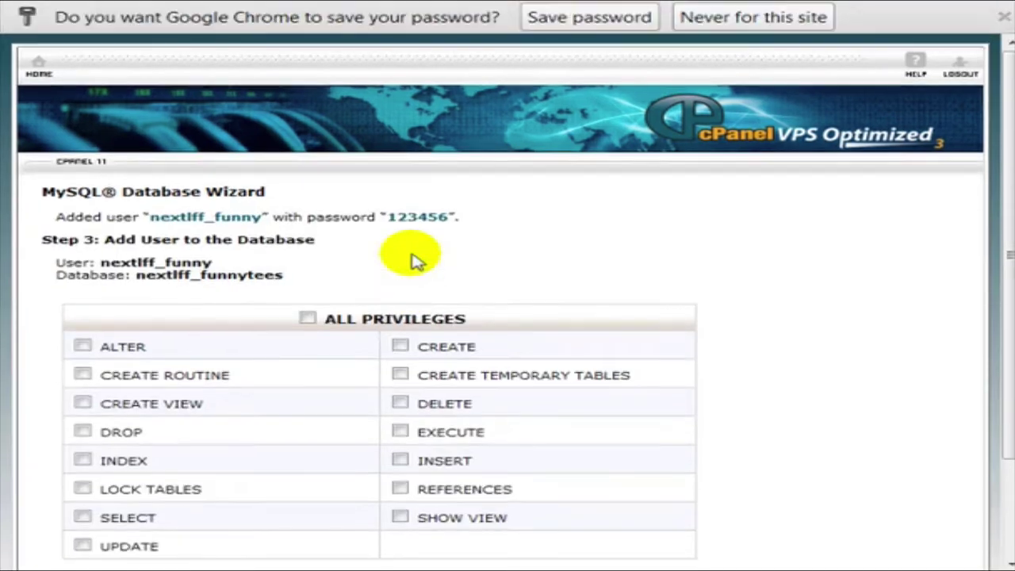
Grant nextlff_funny ALL PRIVILEGES and add it to the nextlff_funnytees database.
{"action": "left_click", "coordinate": [308, 320]}
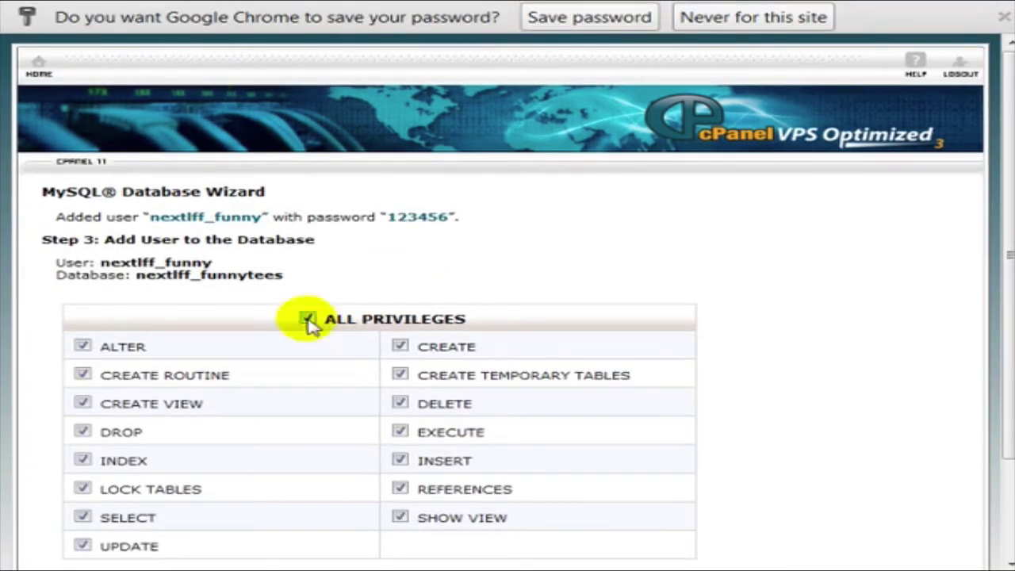
{"action": "scroll", "coordinate": [310, 323], "scroll_direction": "down", "scroll_amount": 3}
{"action": "left_click", "coordinate": [102, 471]}
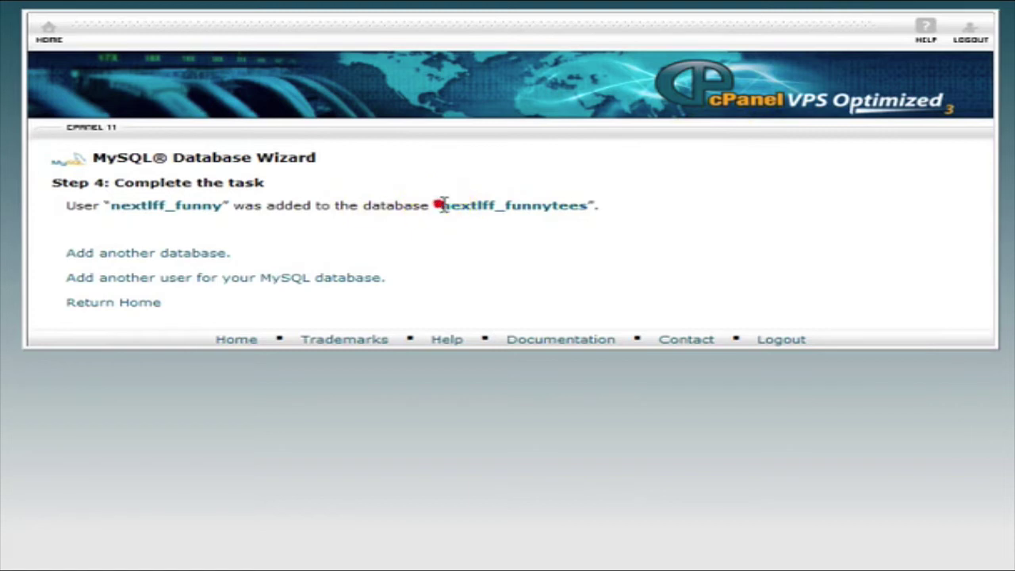
Copy the database name nextlff_funnytees and the user name nextlff_funny from the confirmation page.
{"action": "left_click_drag", "start_coordinate": [439, 206], "coordinate": [592, 207]}
{"action": "key", "text": "alt+Tab"}
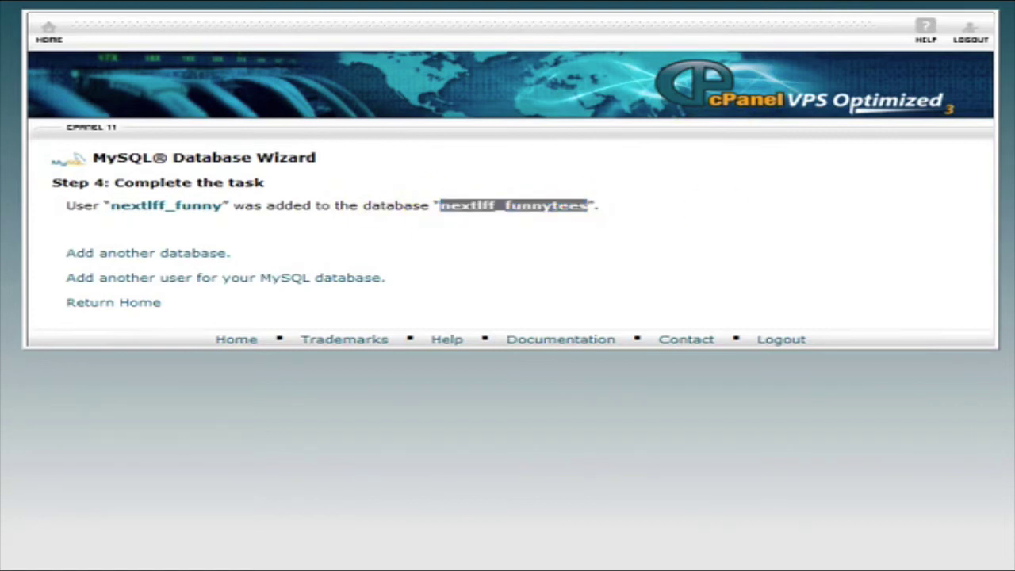
{"action": "left_click", "coordinate": [107, 206]}
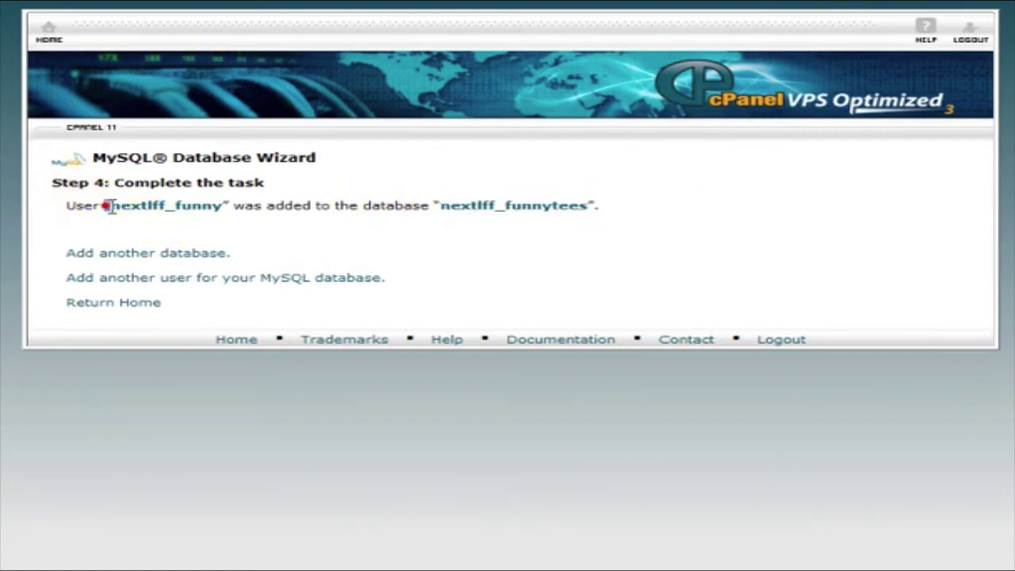
{"action": "left_click_drag", "start_coordinate": [107, 205], "coordinate": [222, 204]}
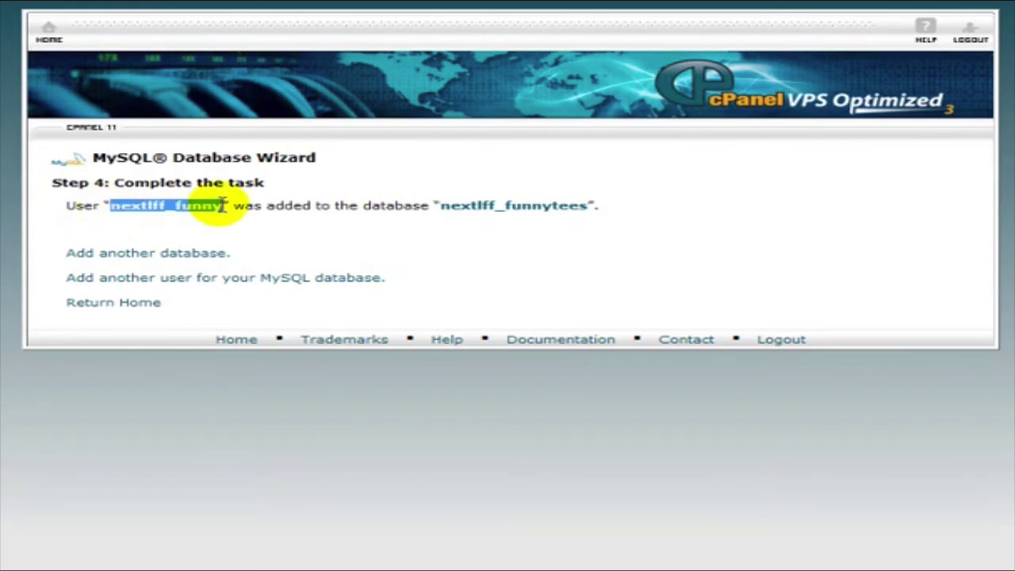
{"action": "key", "text": "alt+Tab"}
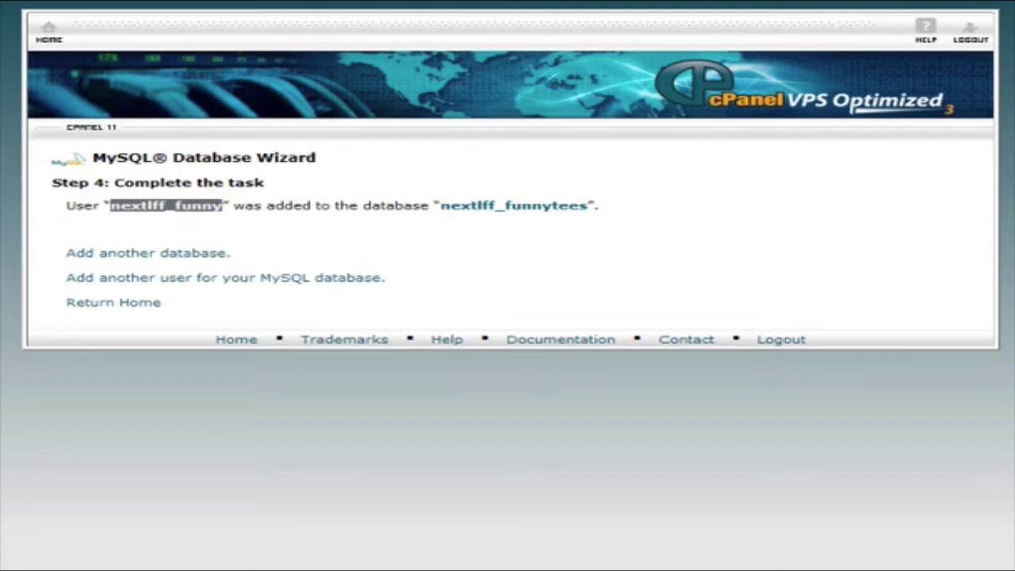
{"action": "left_click", "coordinate": [648, 207]}
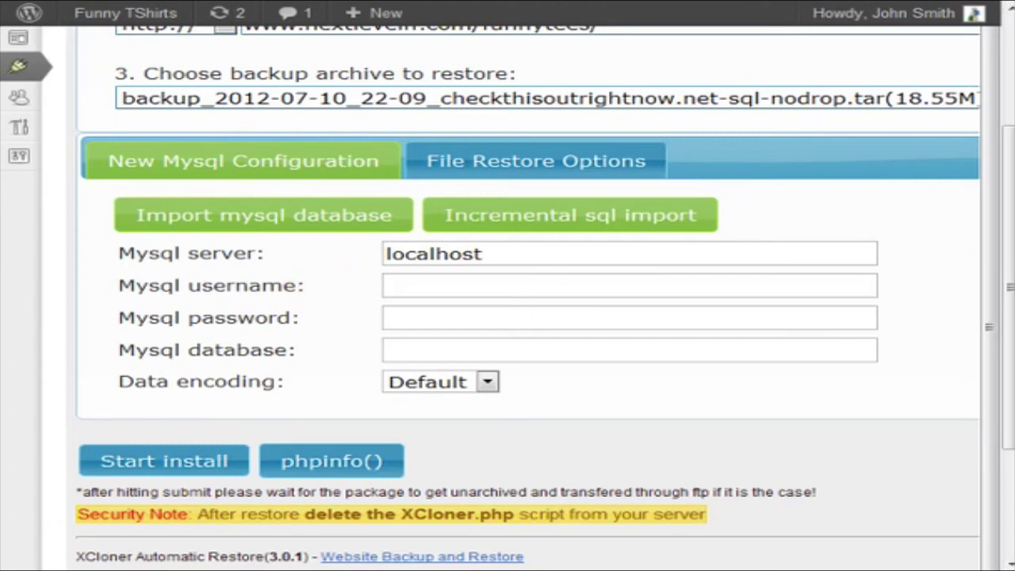
Enter user nextlff_funny, its password and database nextlff_funnytees, keep Default encoding, and start install.
{"action": "left_click", "coordinate": [674, 288]}
{"action": "type", "text": "nextlff_funny"}
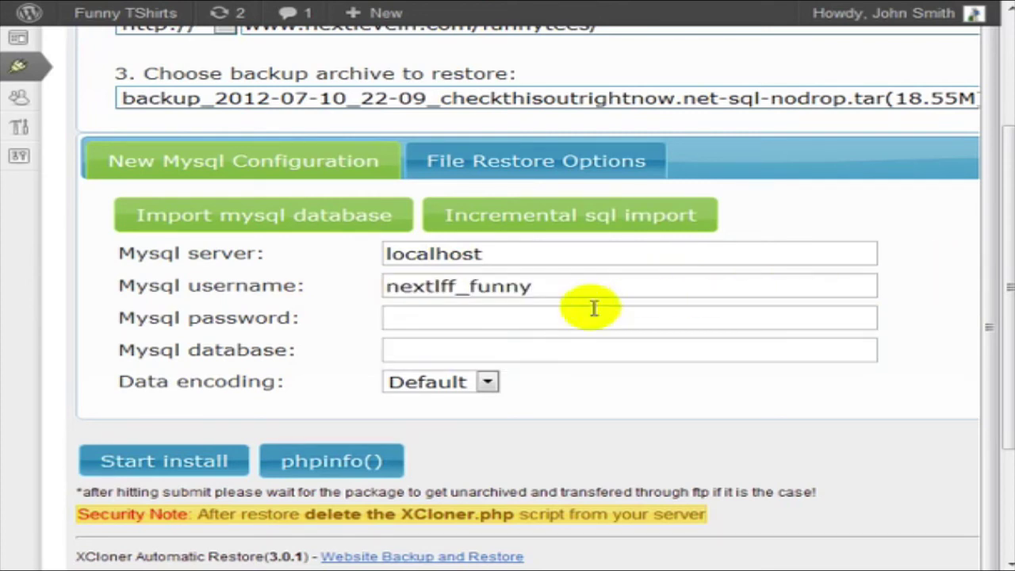
{"action": "left_click", "coordinate": [544, 321]}
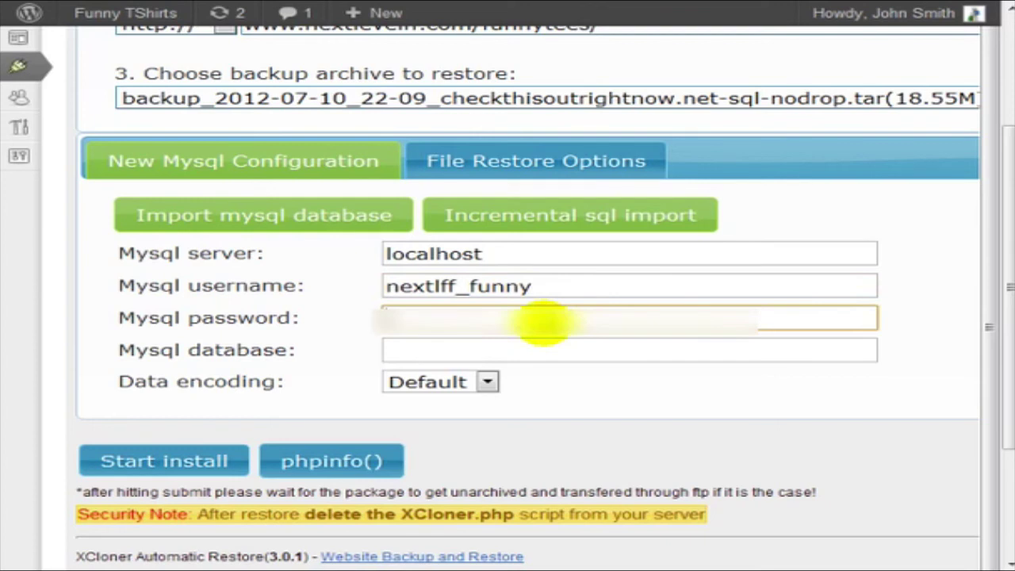
{"action": "left_click", "coordinate": [563, 350]}
{"action": "type", "text": "nextlff_funnytees"}
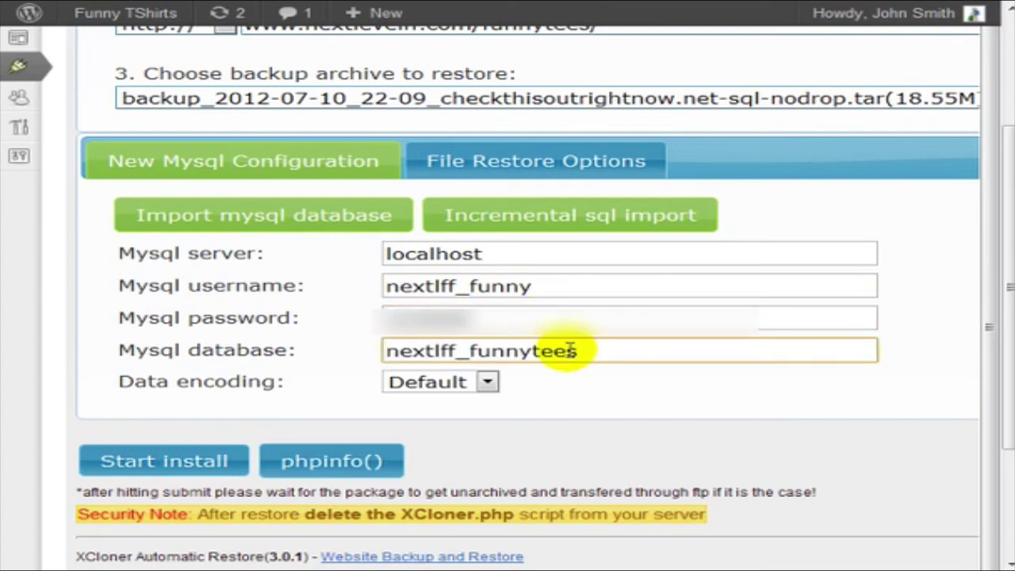
{"action": "left_click", "coordinate": [486, 382]}
{"action": "left_click", "coordinate": [485, 382]}
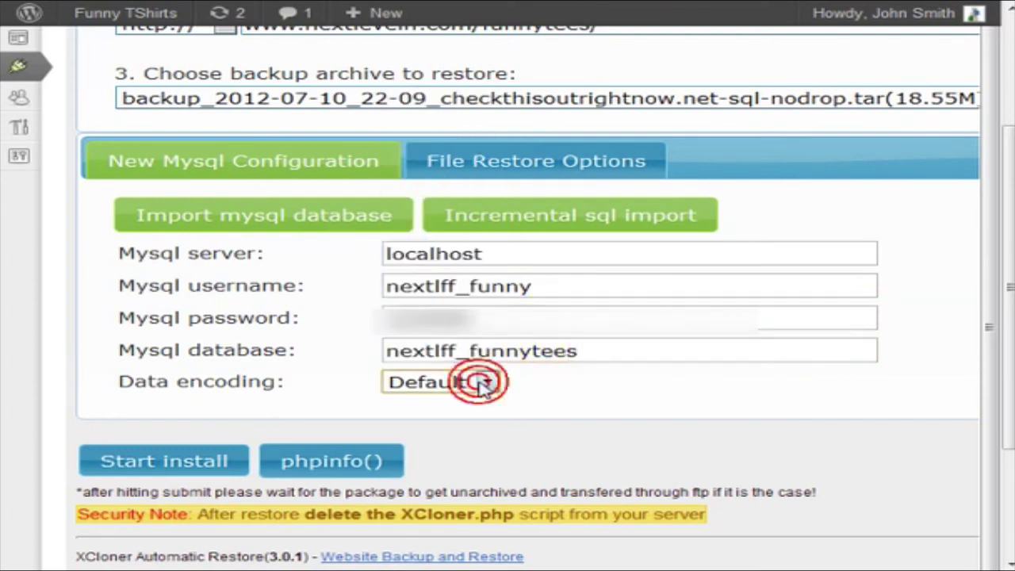
{"action": "left_click", "coordinate": [182, 465]}
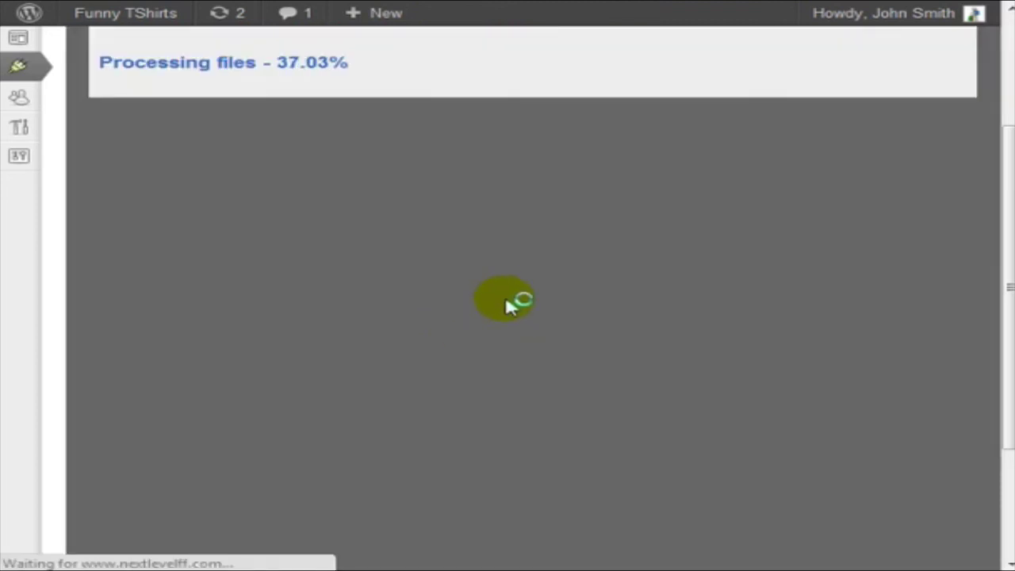
Continue through the database import until XCloner reports the SQL import finished.
{"action": "scroll", "coordinate": [507, 300], "scroll_direction": "up", "scroll_amount": 3}
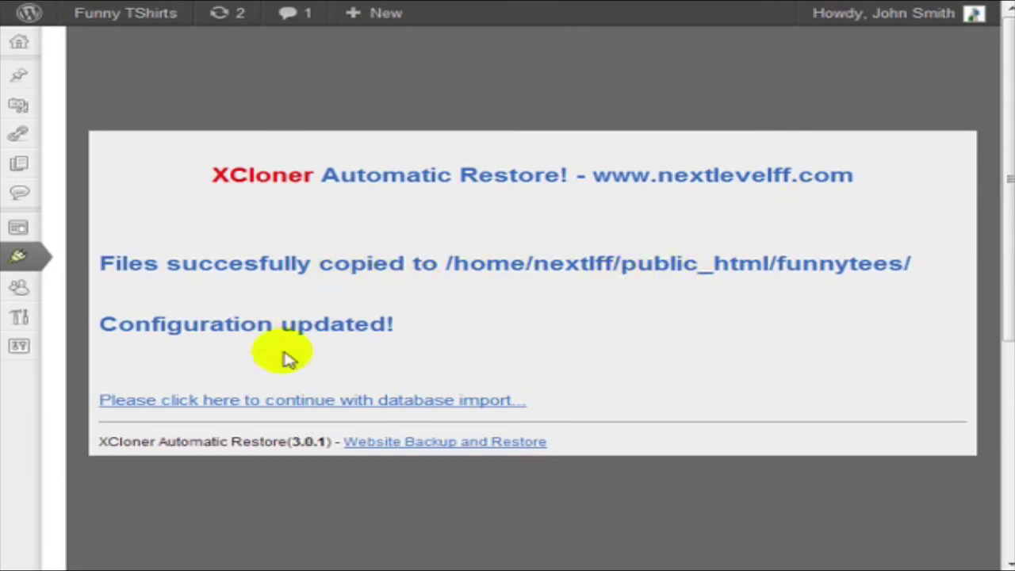
{"action": "left_click", "coordinate": [495, 403]}
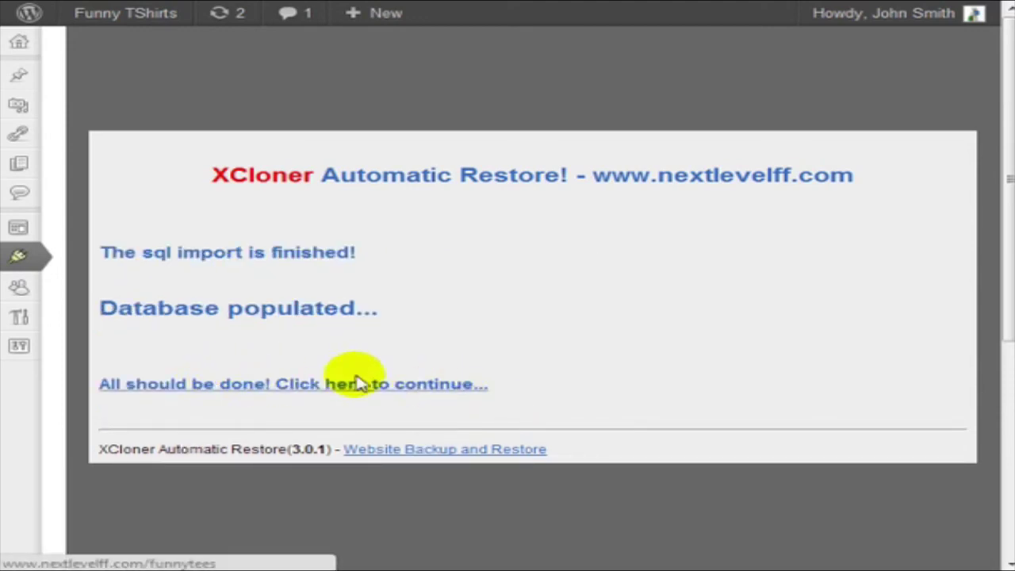
{"action": "left_click", "coordinate": [383, 382]}
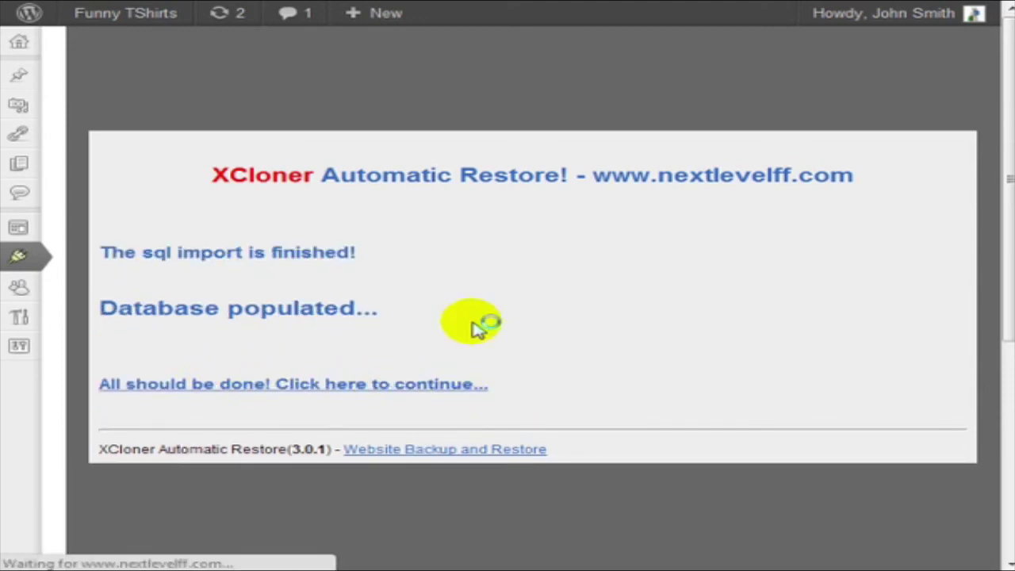